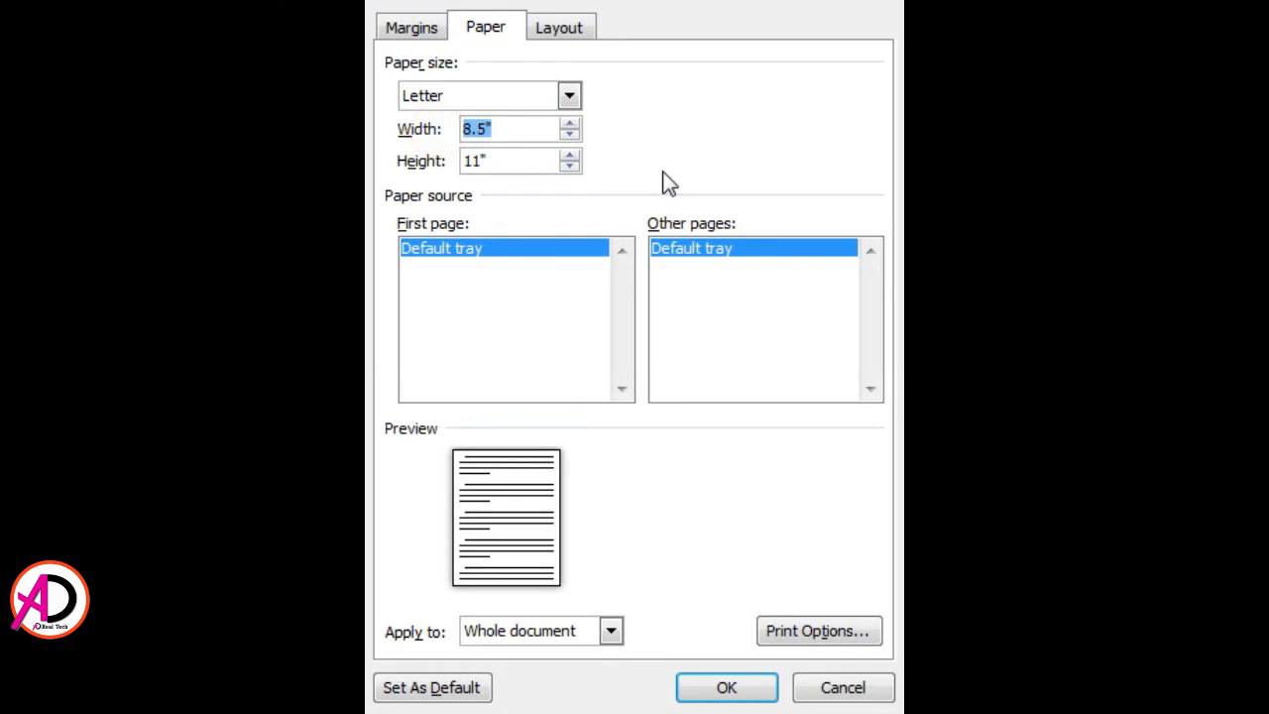
Set a custom paper size of 3.3 inches wide by 2.1 inches high for the whole document.
{"action": "type", "text": "3.3"}
{"action": "key", "text": "Tab"}
{"action": "type", "text": "2"}
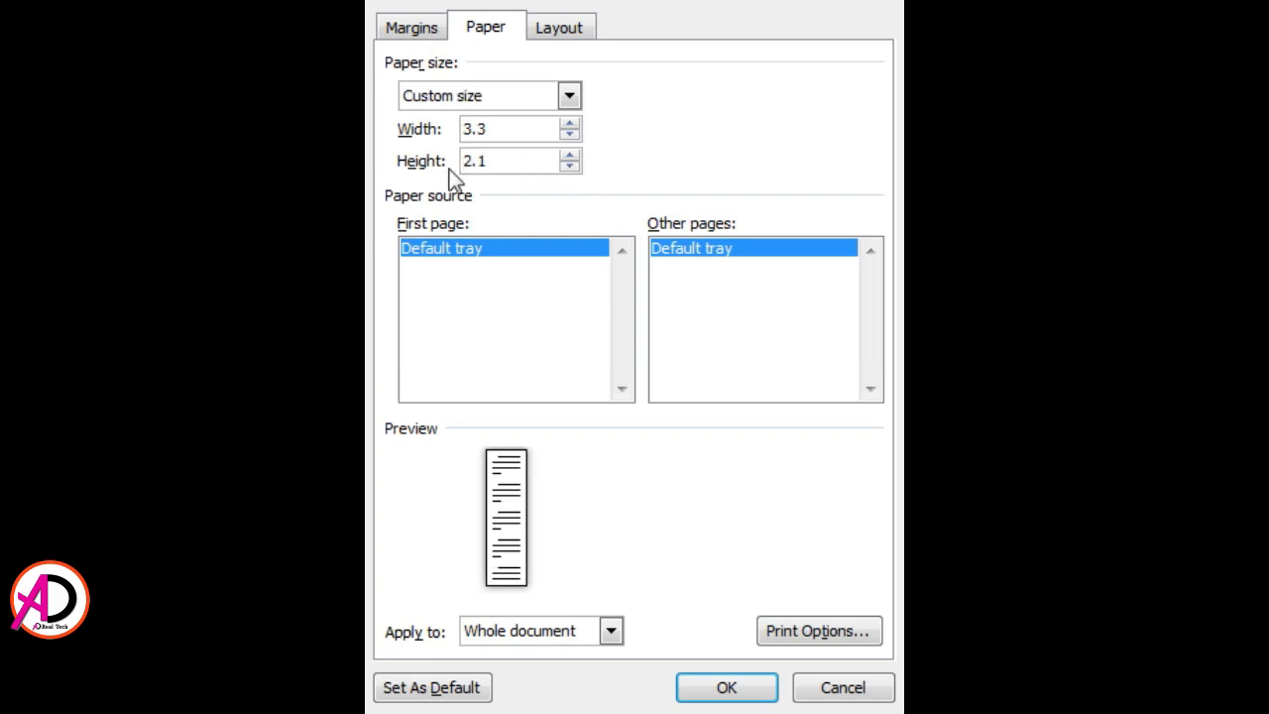
{"action": "left_click", "coordinate": [491, 164]}
{"action": "left_click", "coordinate": [501, 120]}
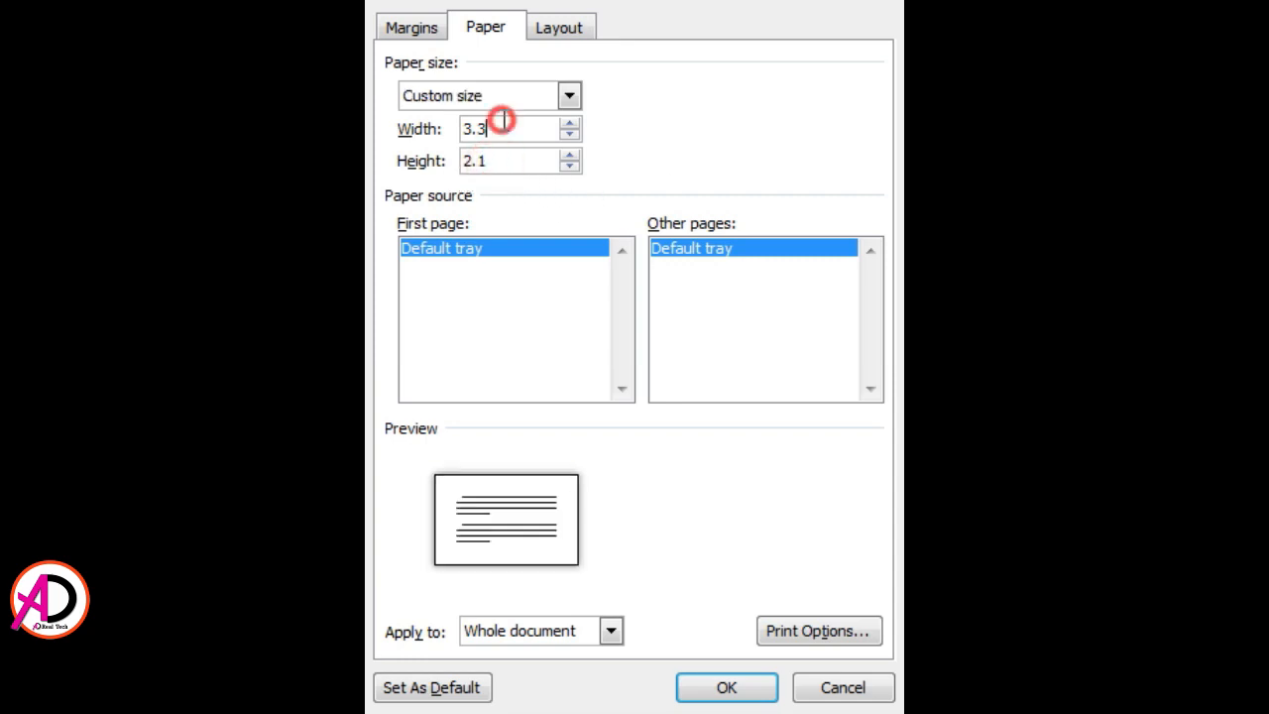
{"action": "left_click", "coordinate": [514, 166]}
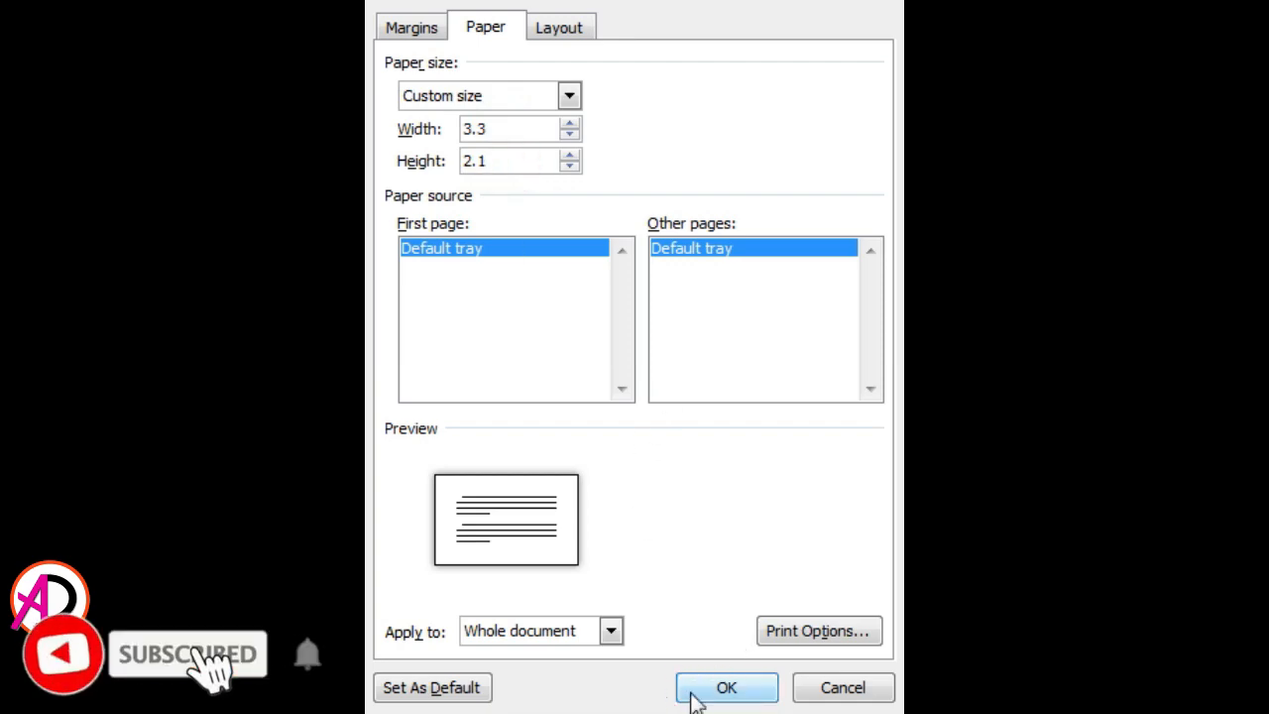
{"action": "left_click", "coordinate": [730, 690]}
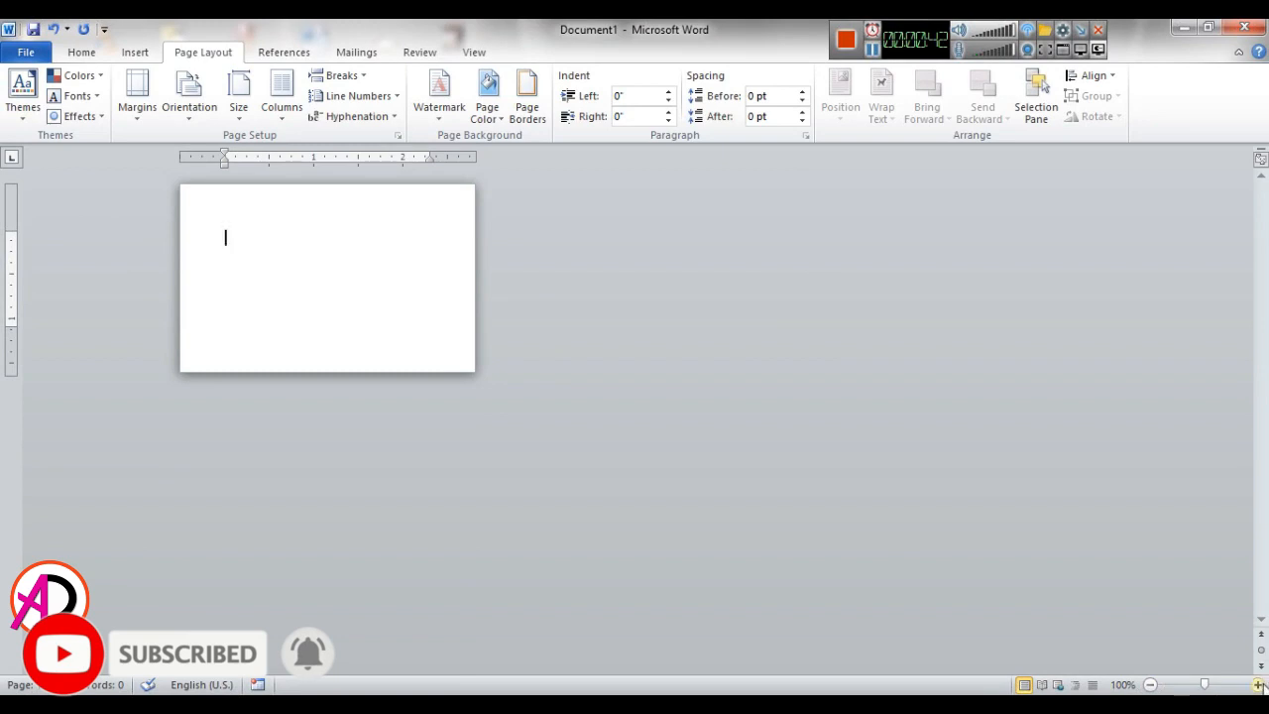
Draw a text box about 3.2 inches wide and 2.01 inches high, covering nearly the whole page.
{"action": "left_click", "coordinate": [1259, 684]}
{"action": "left_click", "coordinate": [1259, 684]}
{"action": "left_click", "coordinate": [1259, 684]}
{"action": "left_click", "coordinate": [1259, 684]}
{"action": "left_click", "coordinate": [1259, 684]}
{"action": "left_click", "coordinate": [1259, 684]}
{"action": "left_click", "coordinate": [1259, 684]}
{"action": "left_click", "coordinate": [1259, 684]}
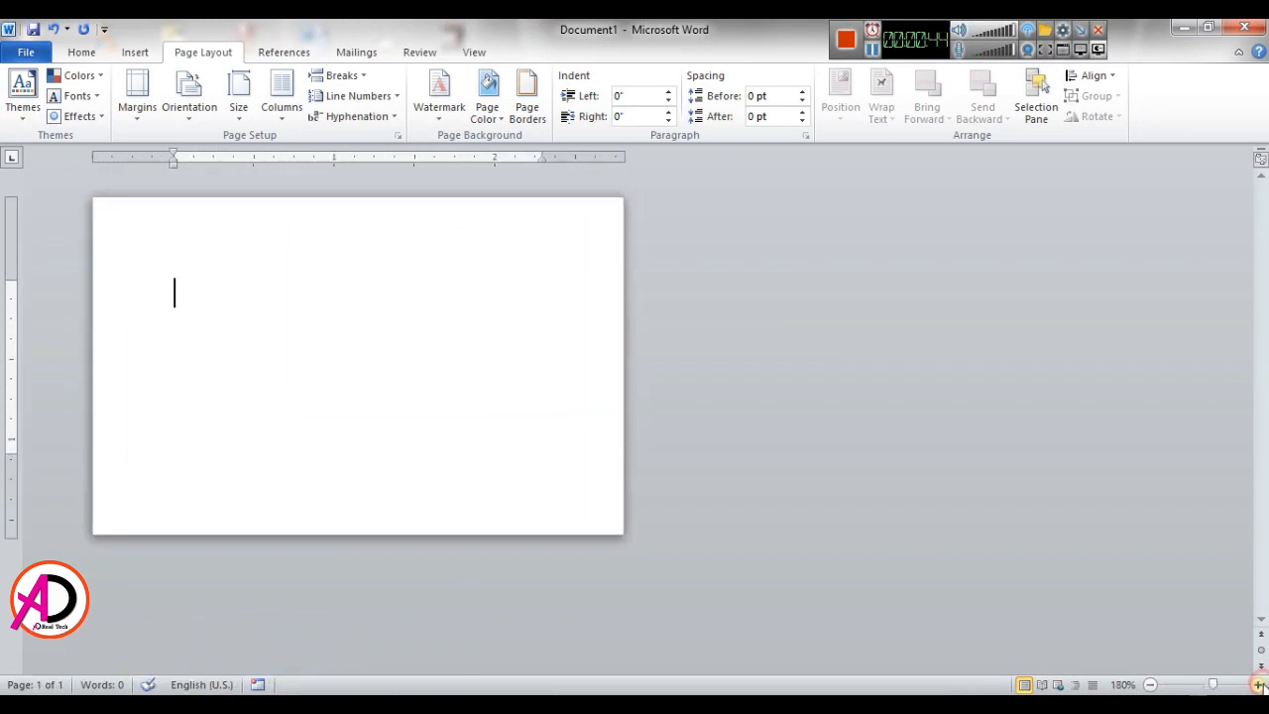
{"action": "left_click", "coordinate": [1259, 684]}
{"action": "left_click", "coordinate": [1259, 684]}
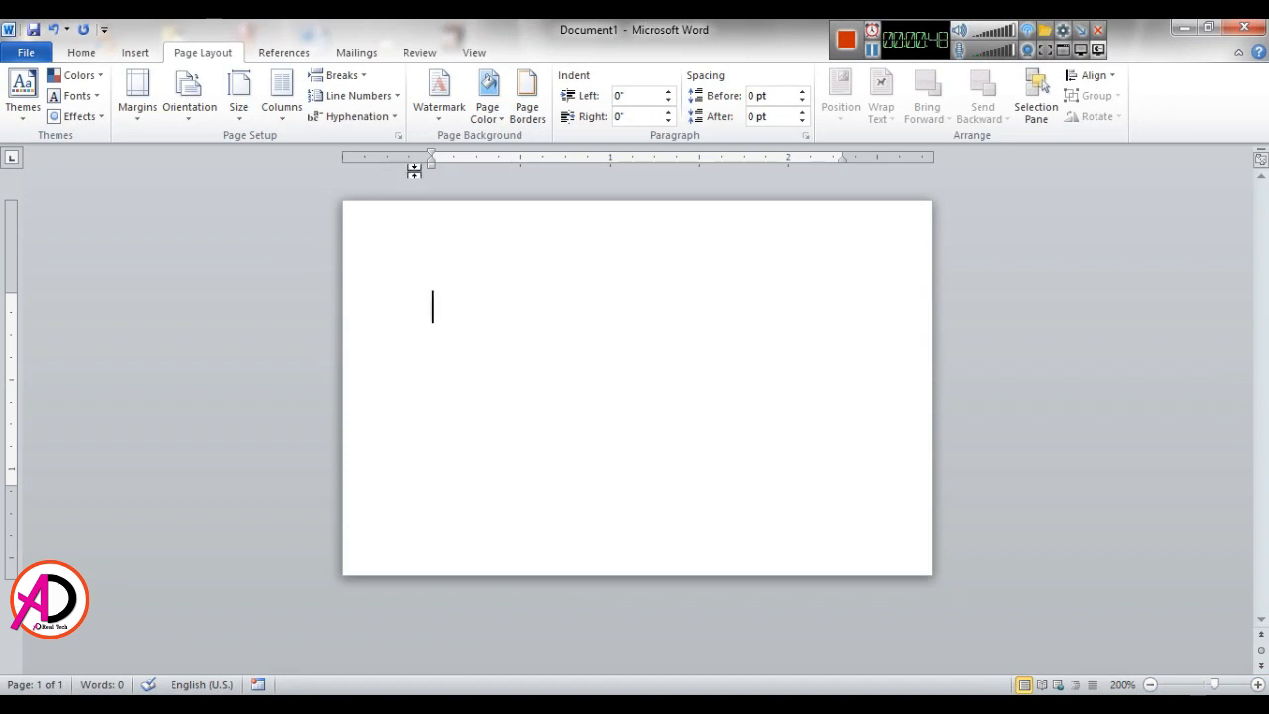
{"action": "left_click", "coordinate": [1257, 685]}
{"action": "left_click", "coordinate": [1150, 684]}
{"action": "left_click", "coordinate": [132, 53]}
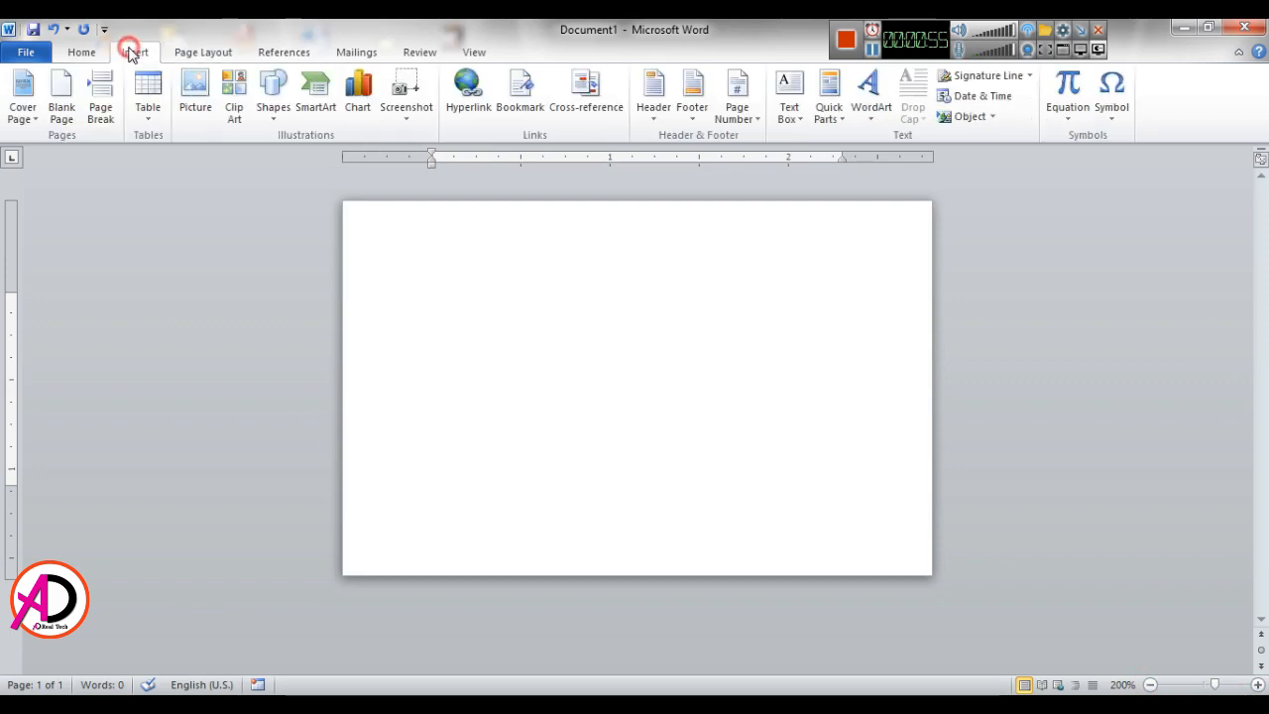
{"action": "left_click", "coordinate": [273, 100]}
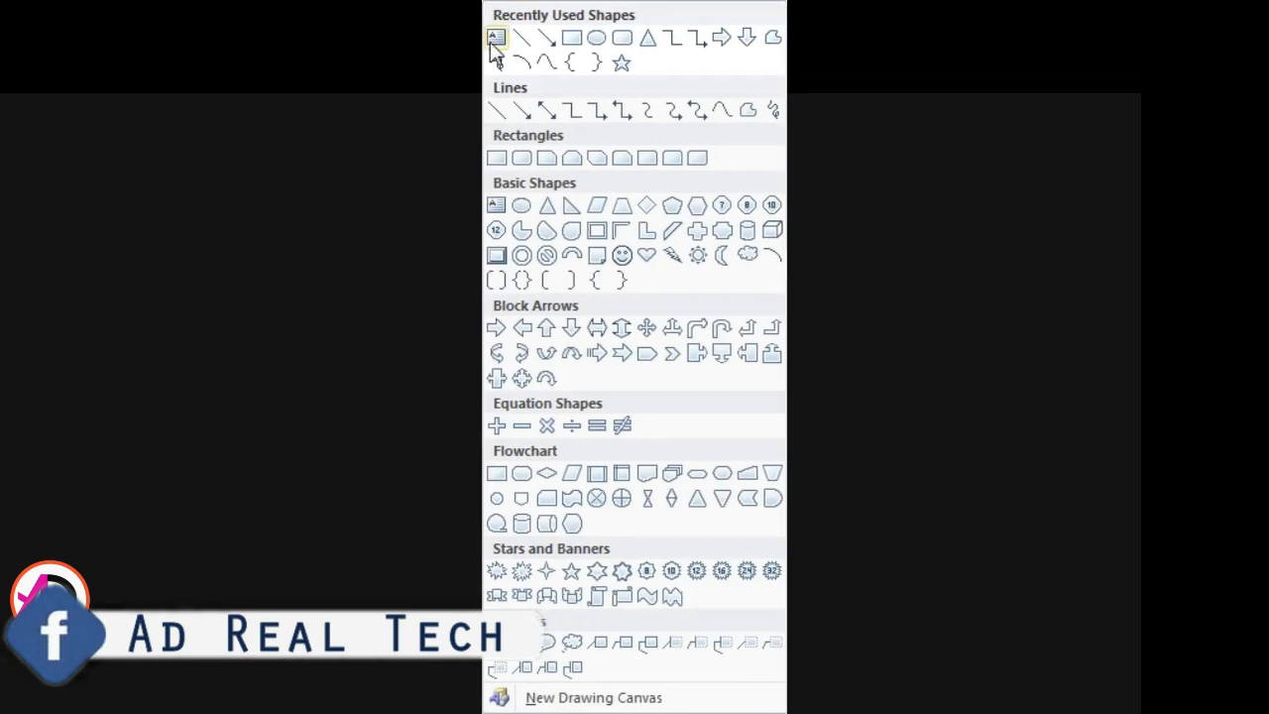
{"action": "left_click", "coordinate": [496, 39]}
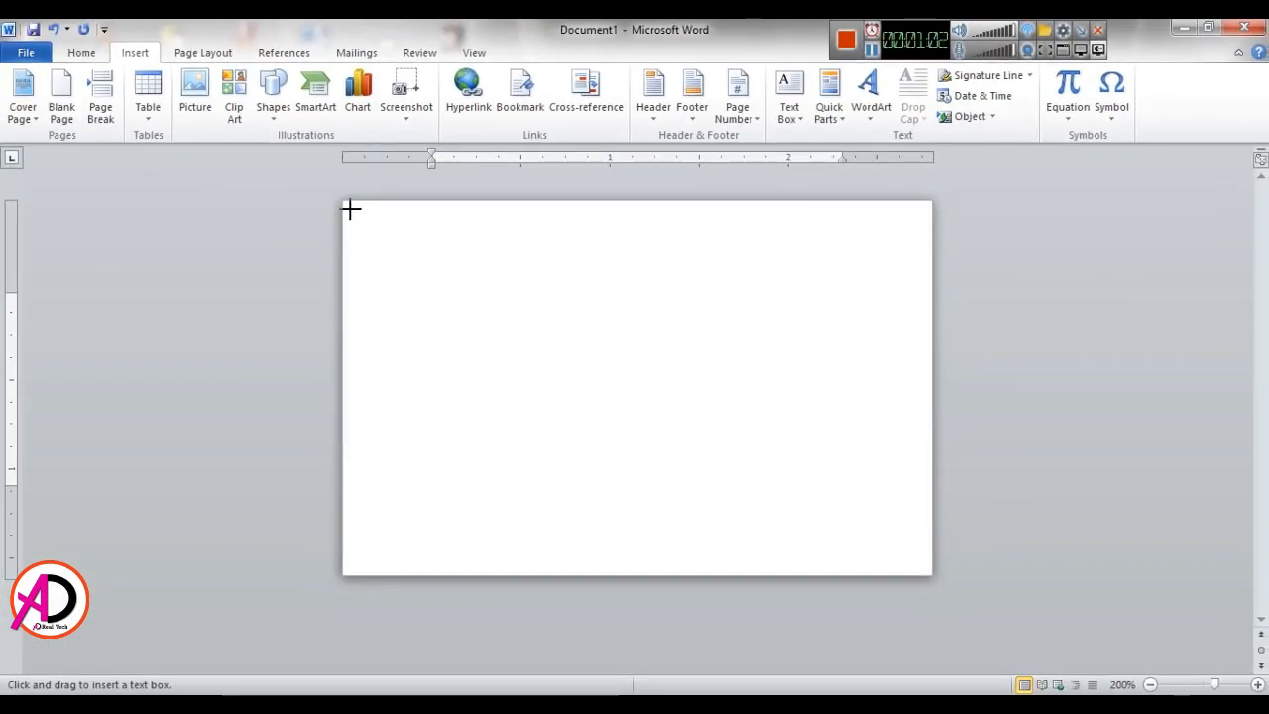
{"action": "mouse_move", "coordinate": [352, 209]}
{"action": "left_mouse_down"}
{"action": "mouse_move", "coordinate": [390, 247]}
{"action": "mouse_move", "coordinate": [870, 518]}
{"action": "mouse_move", "coordinate": [922, 567]}
{"action": "left_mouse_up"}
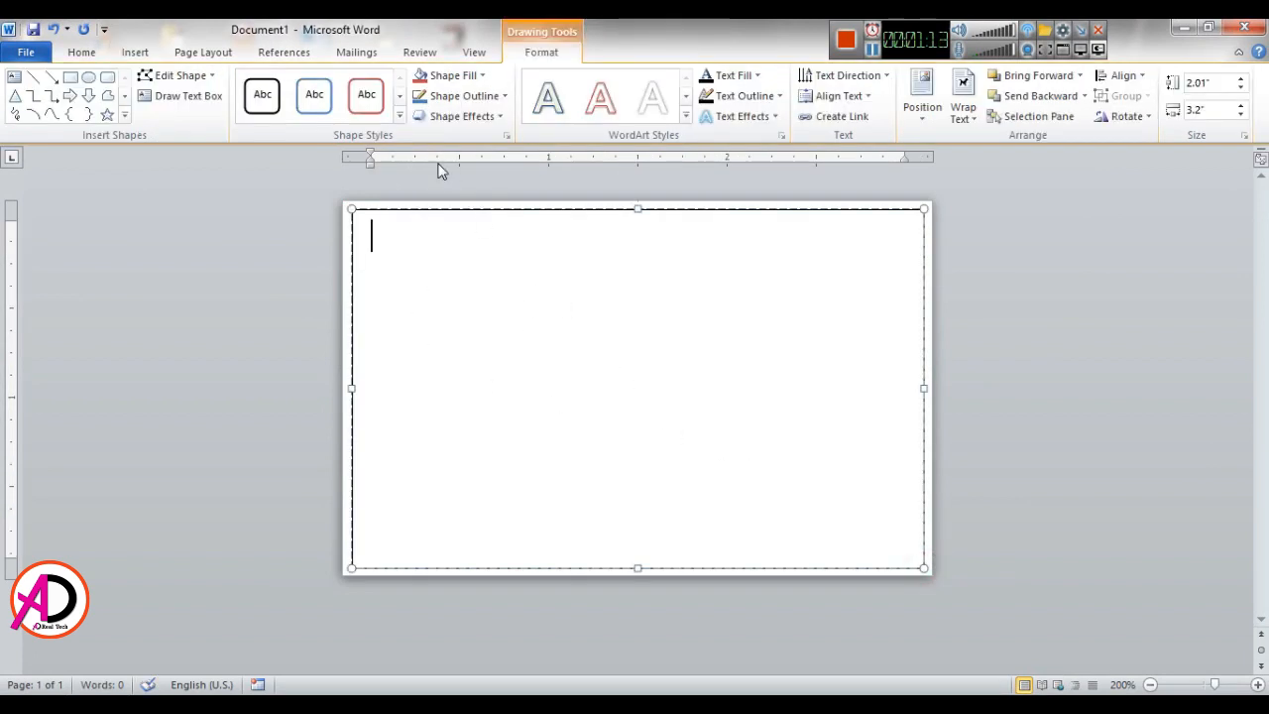
Give the text box a thicker outline and color it blue.
{"action": "left_click", "coordinate": [442, 95]}
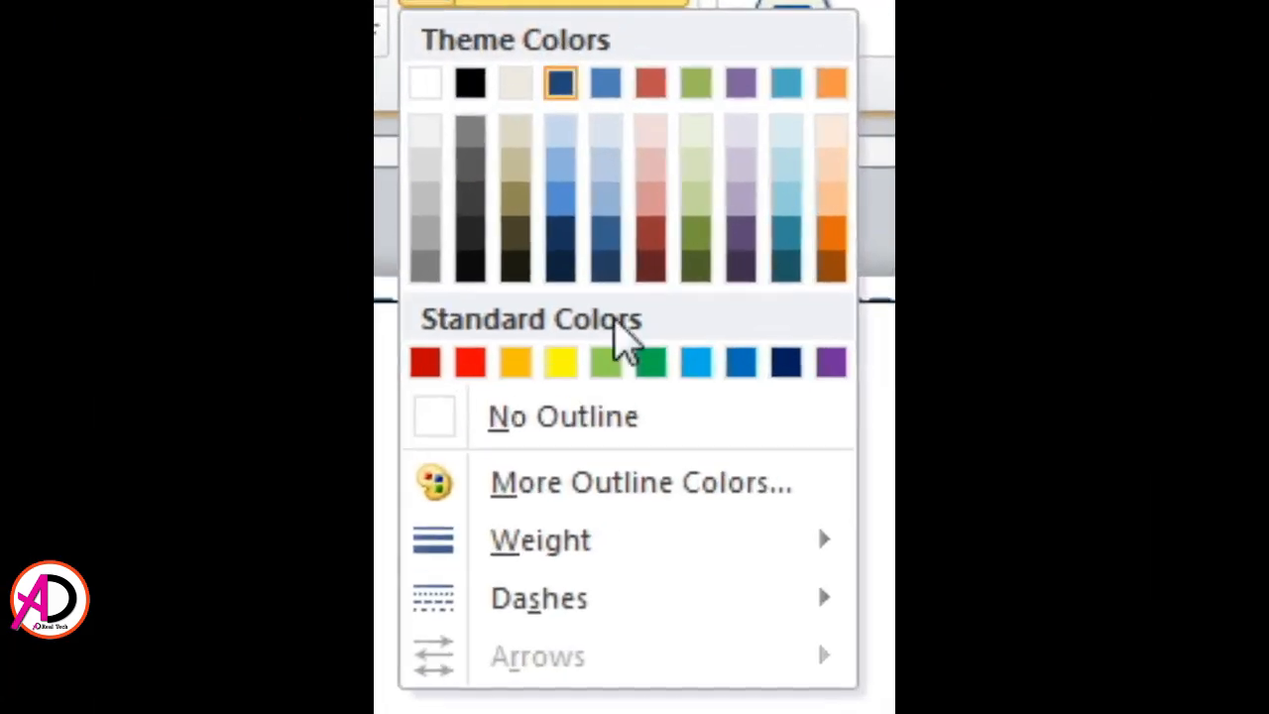
{"action": "left_click", "coordinate": [632, 548]}
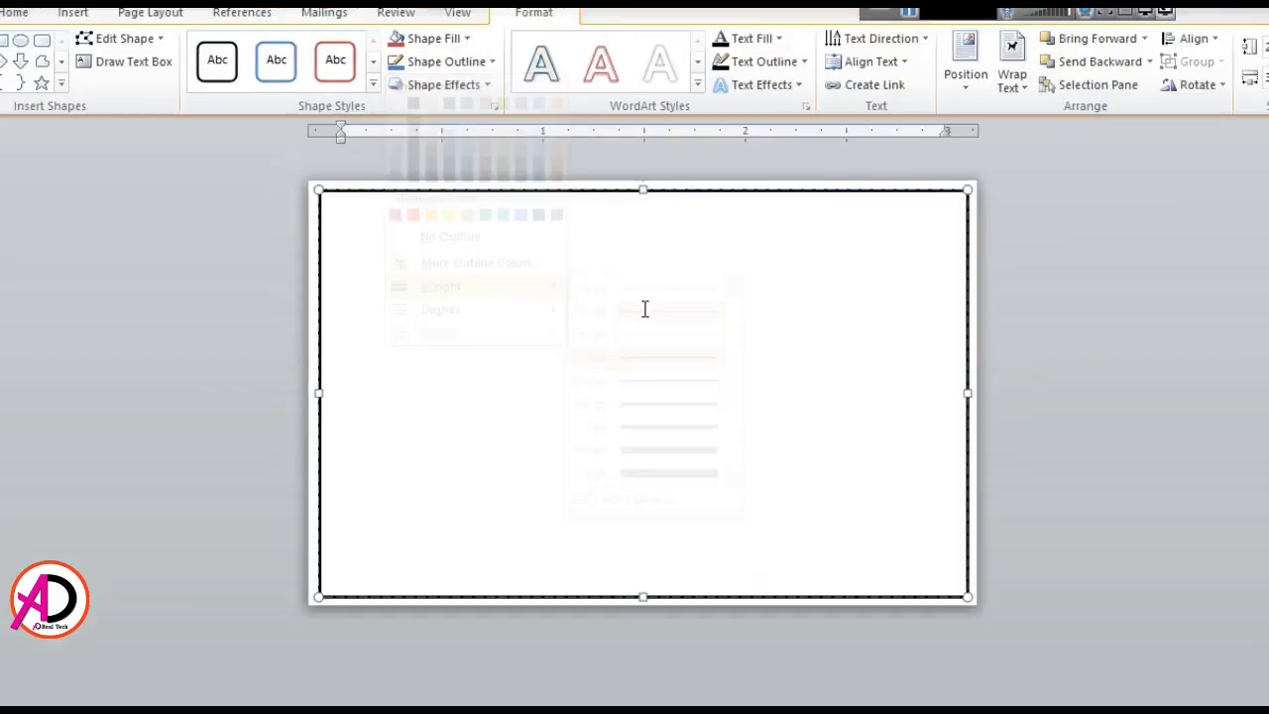
{"action": "left_click", "coordinate": [442, 93]}
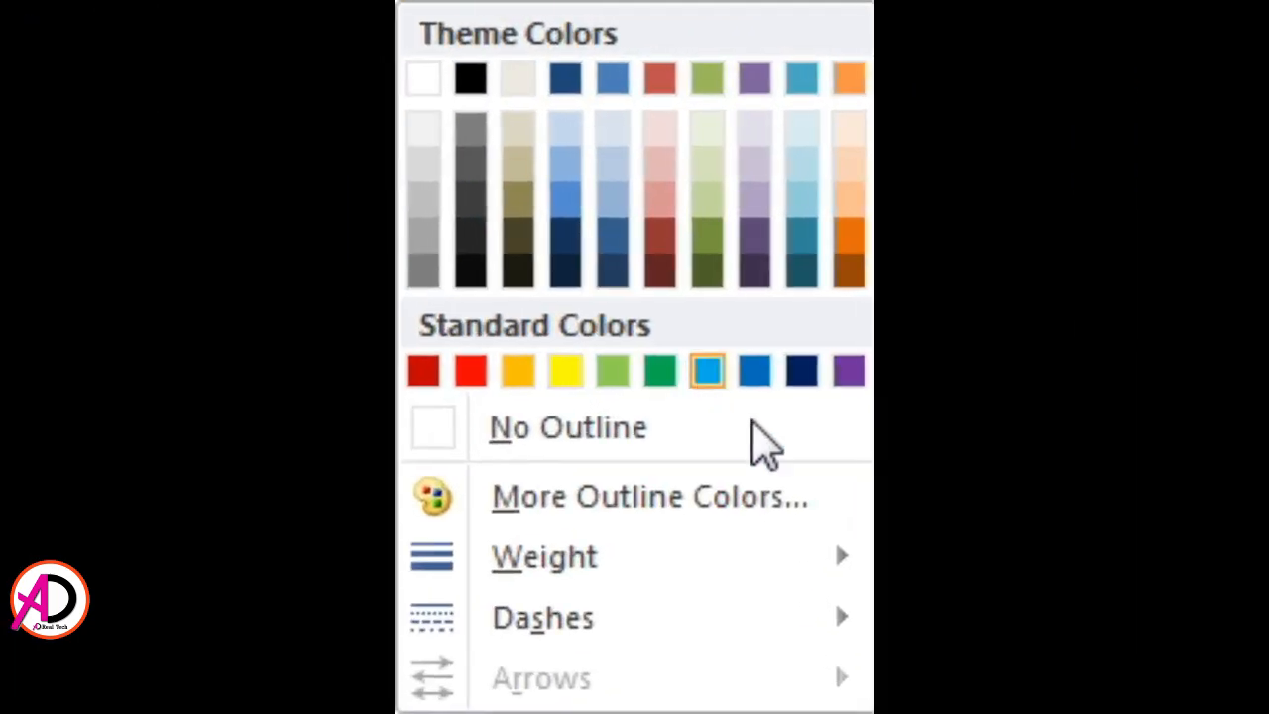
{"action": "left_click", "coordinate": [704, 339]}
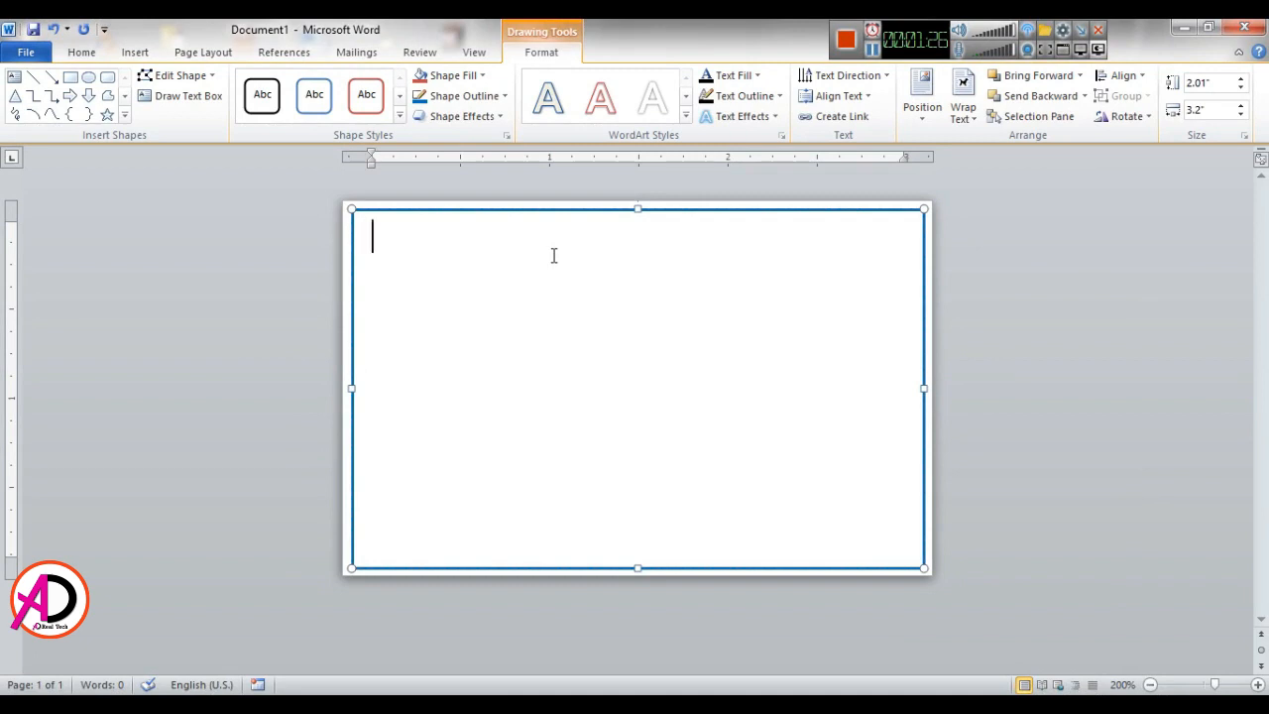
Enter the heading "SHREE DEVI HIGHER SECONDARY SCHOOL" in the text box.
{"action": "type", "text": "SHREE"}
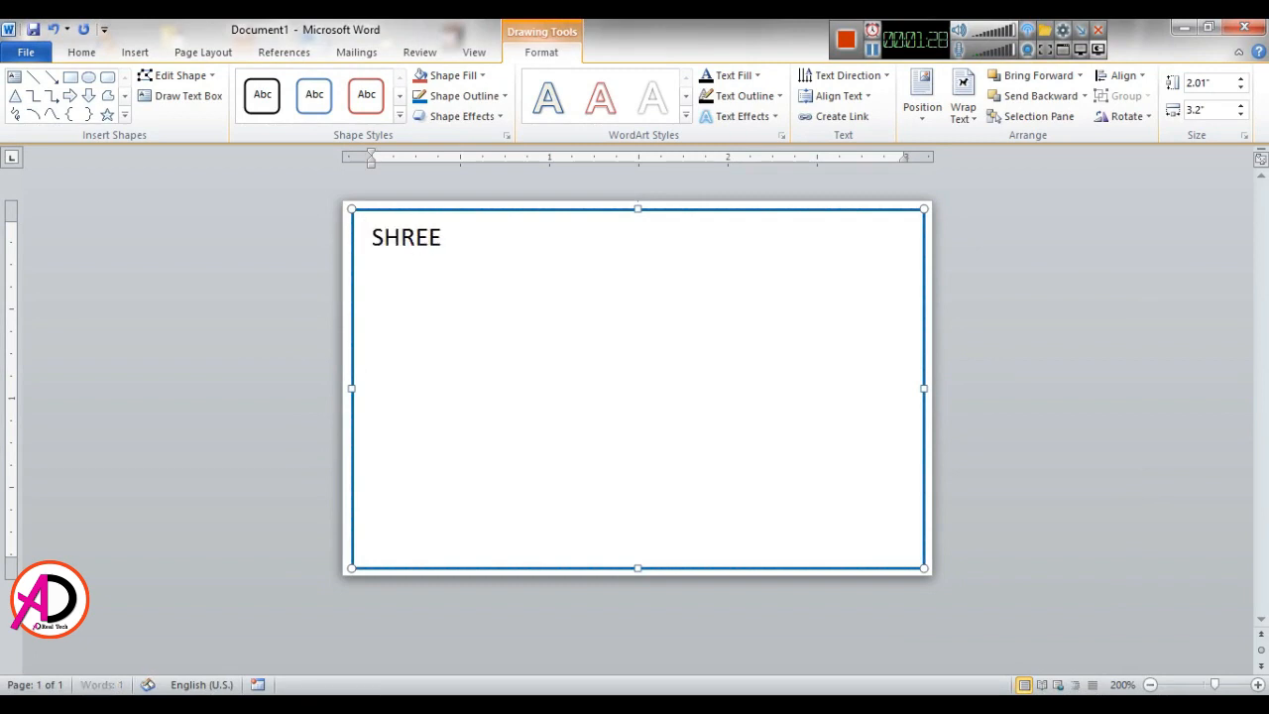
{"action": "type", "text": " DEVI "}
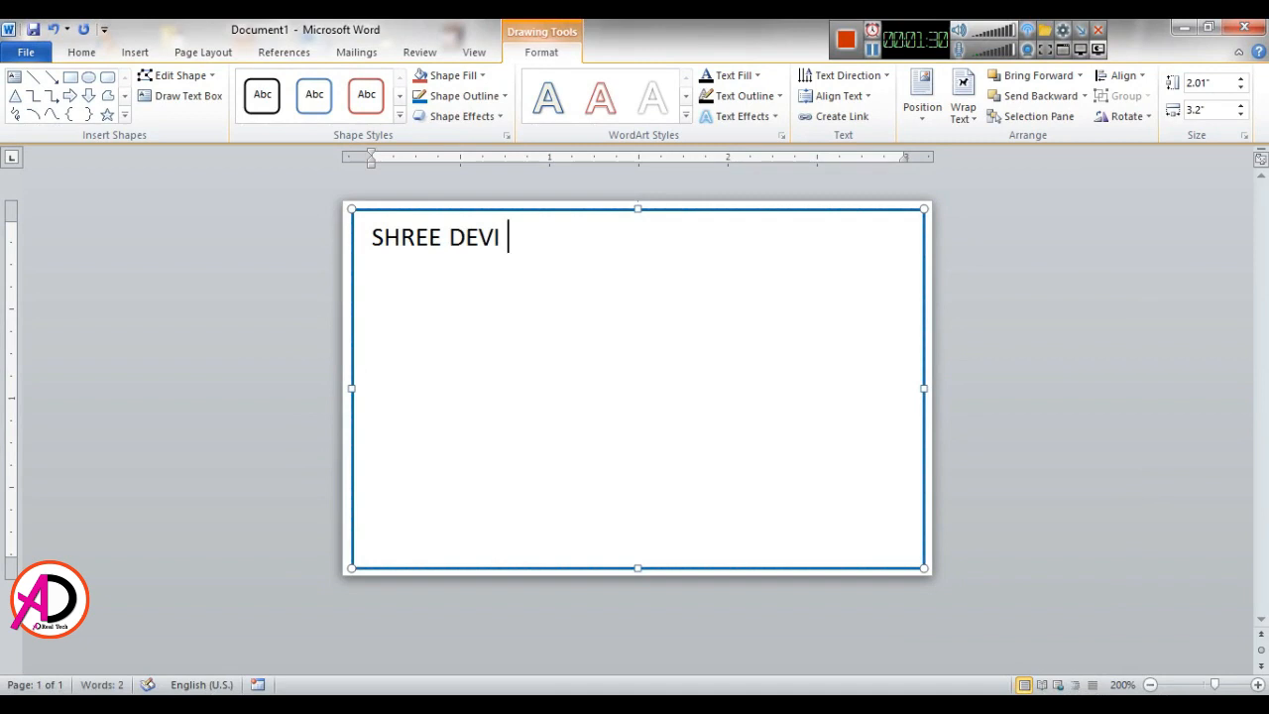
{"action": "type", "text": "HIGHER SEC"}
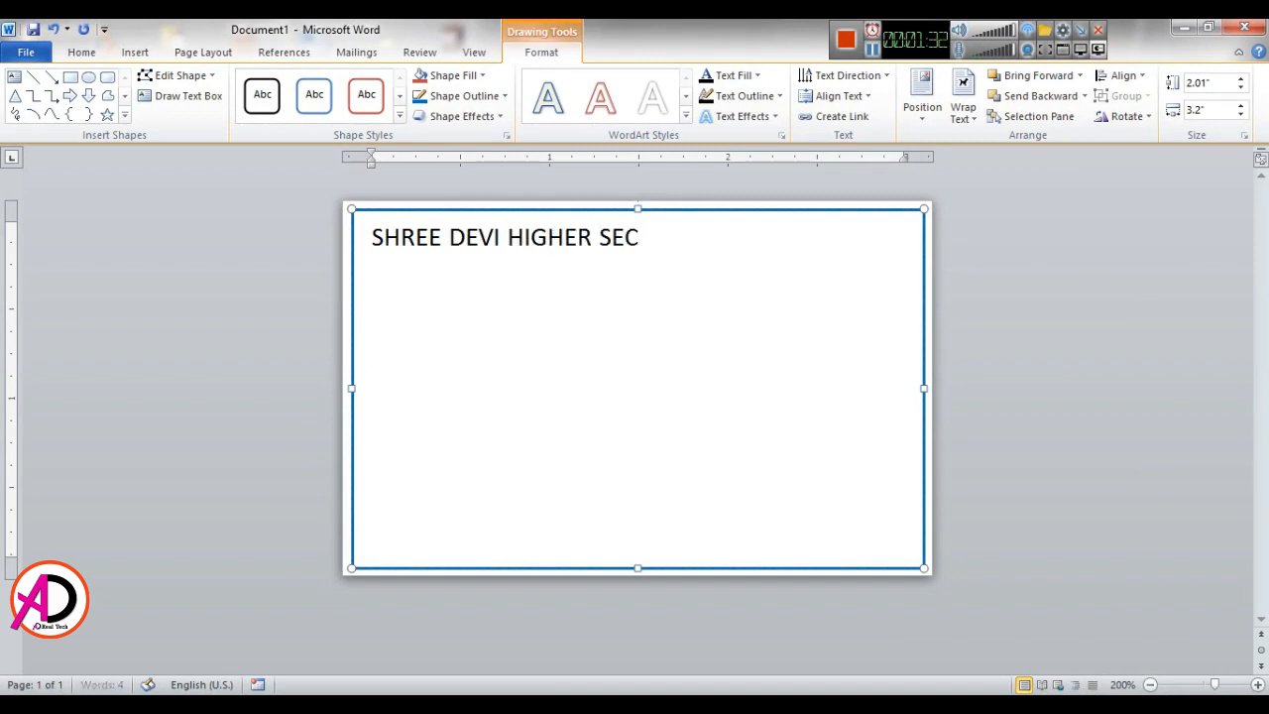
{"action": "type", "text": "ONDA"}
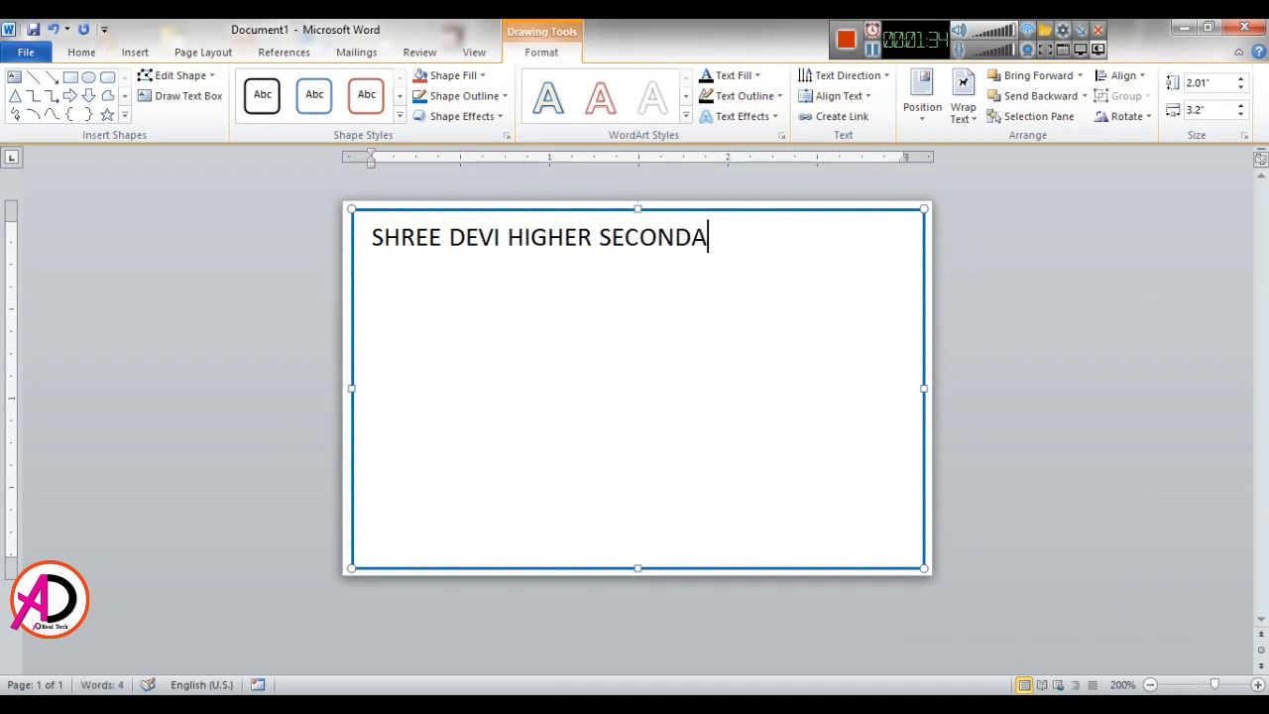
{"action": "type", "text": "RY SCHOOL"}
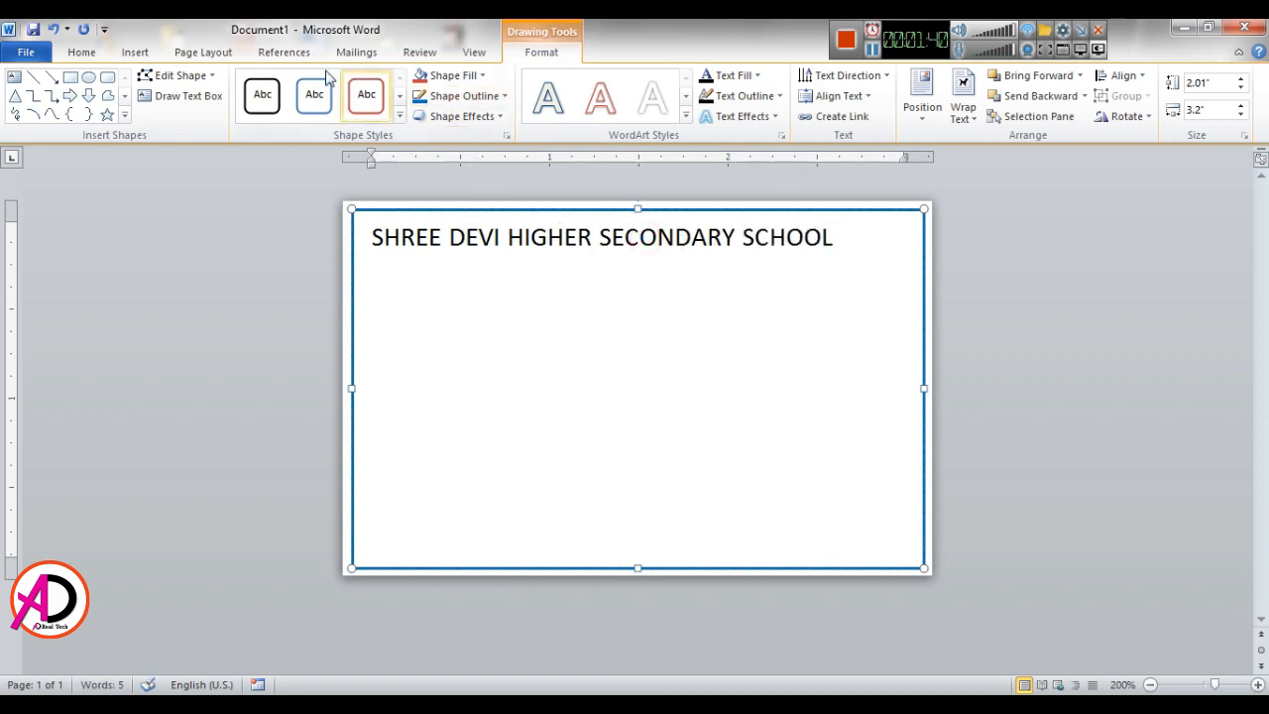
Center the school name heading and make it bold.
{"action": "left_click", "coordinate": [83, 51]}
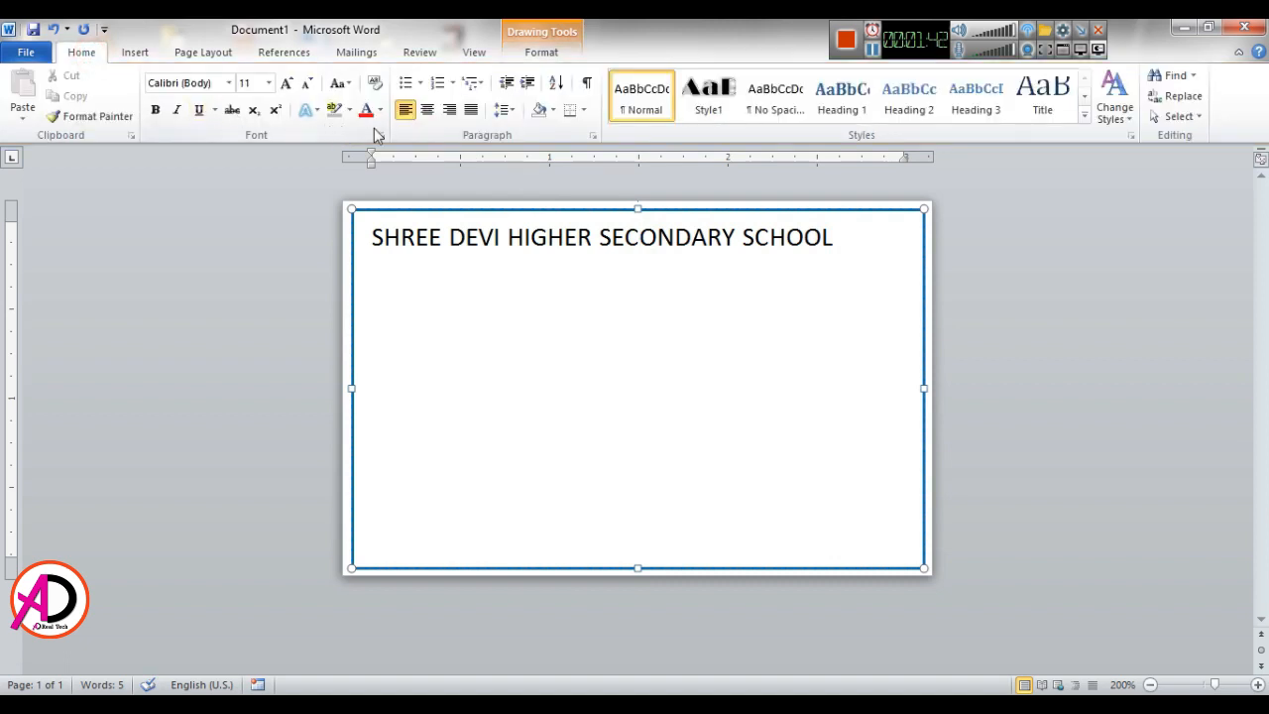
{"action": "left_click", "coordinate": [427, 109]}
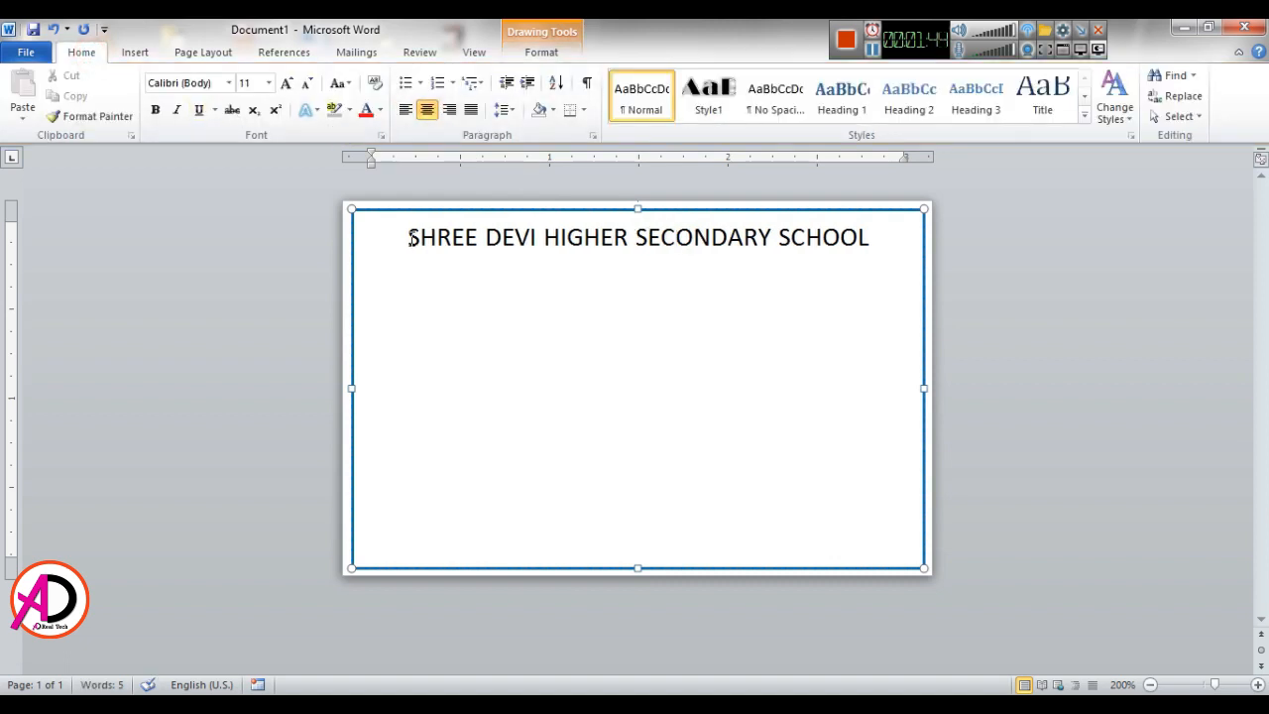
{"action": "left_click_drag", "start_coordinate": [409, 238], "coordinate": [843, 227]}
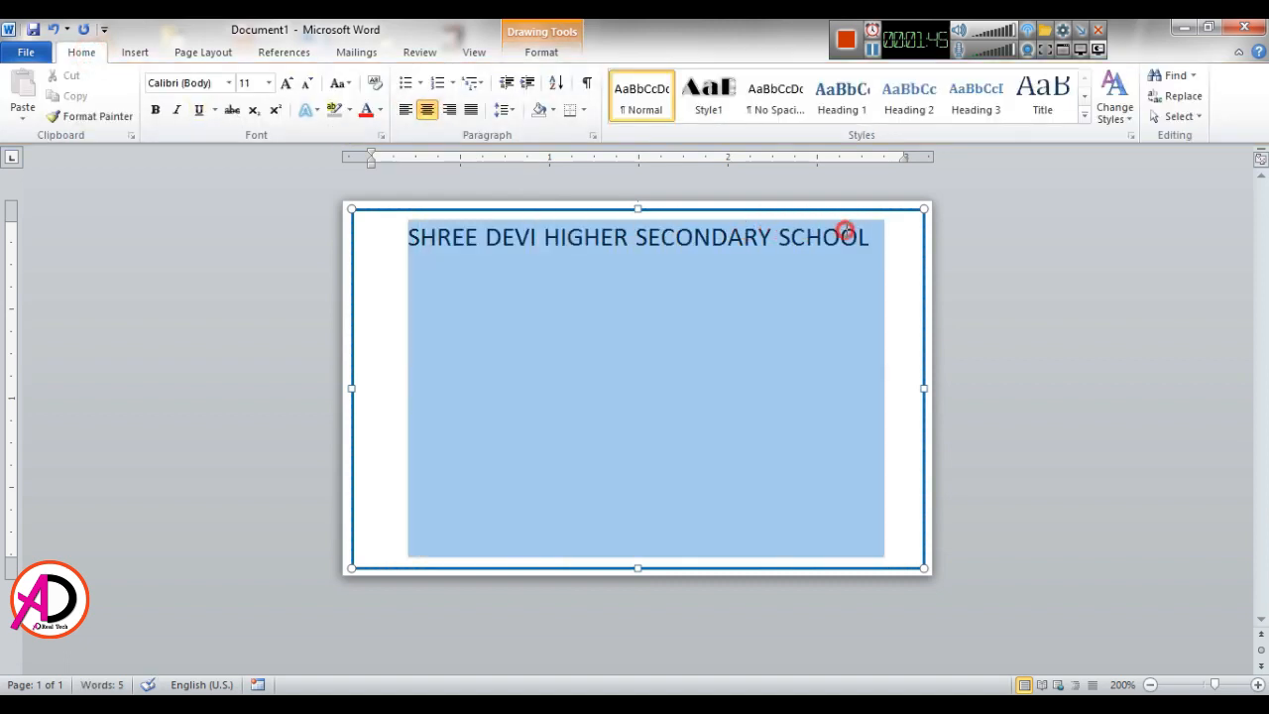
{"action": "left_click", "coordinate": [154, 111]}
{"action": "left_click", "coordinate": [482, 238]}
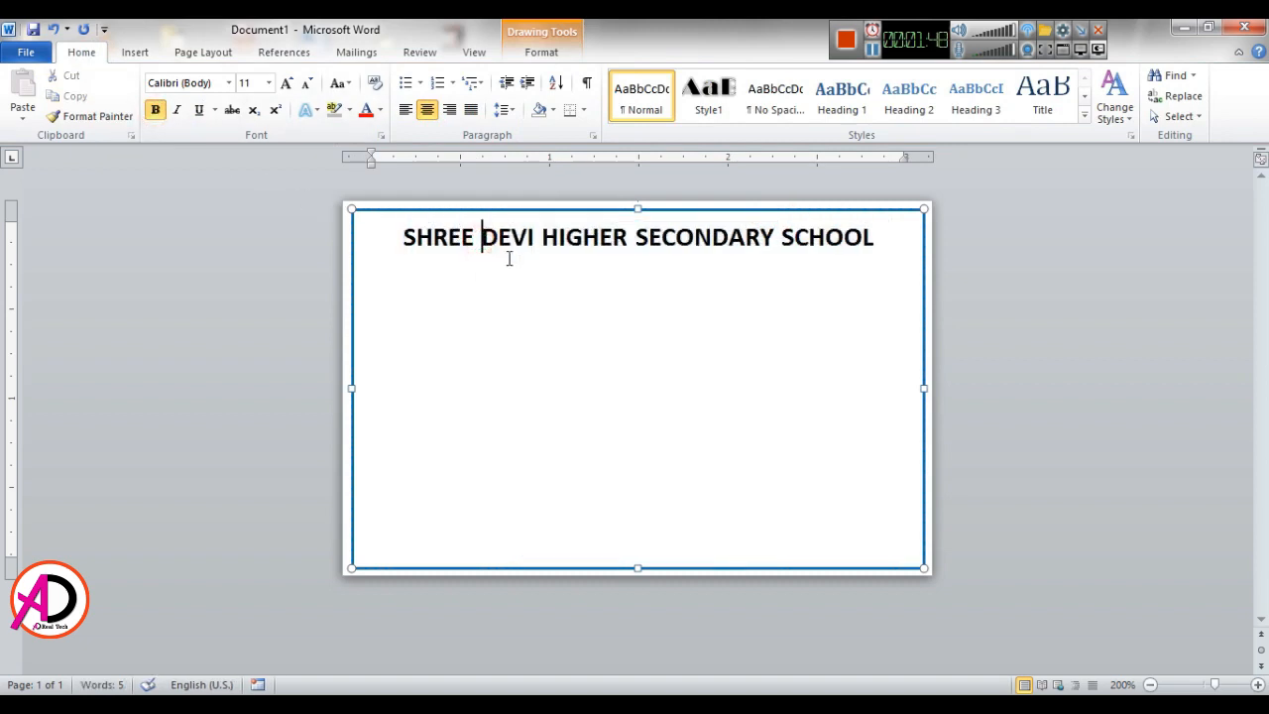
Start a new line below the school name without bold and with font size 8.
{"action": "left_click_drag", "start_coordinate": [405, 245], "coordinate": [855, 278]}
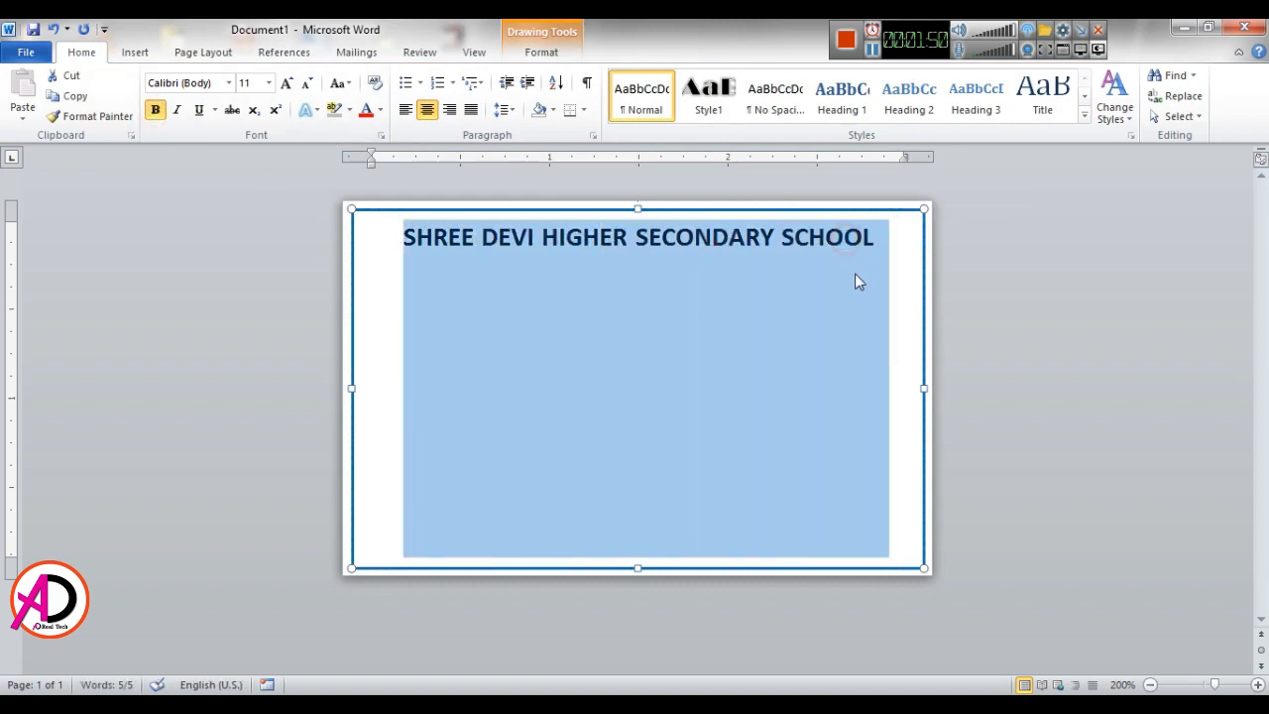
{"action": "left_click", "coordinate": [855, 275]}
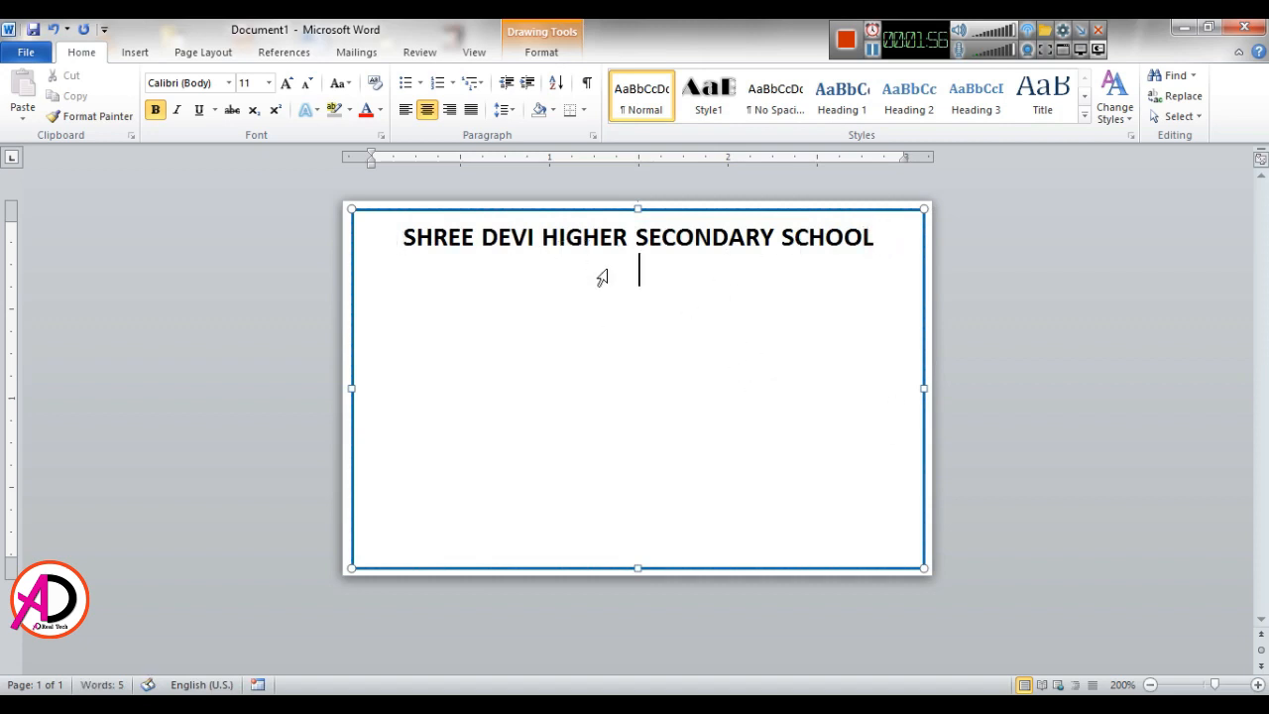
{"action": "left_click", "coordinate": [154, 109]}
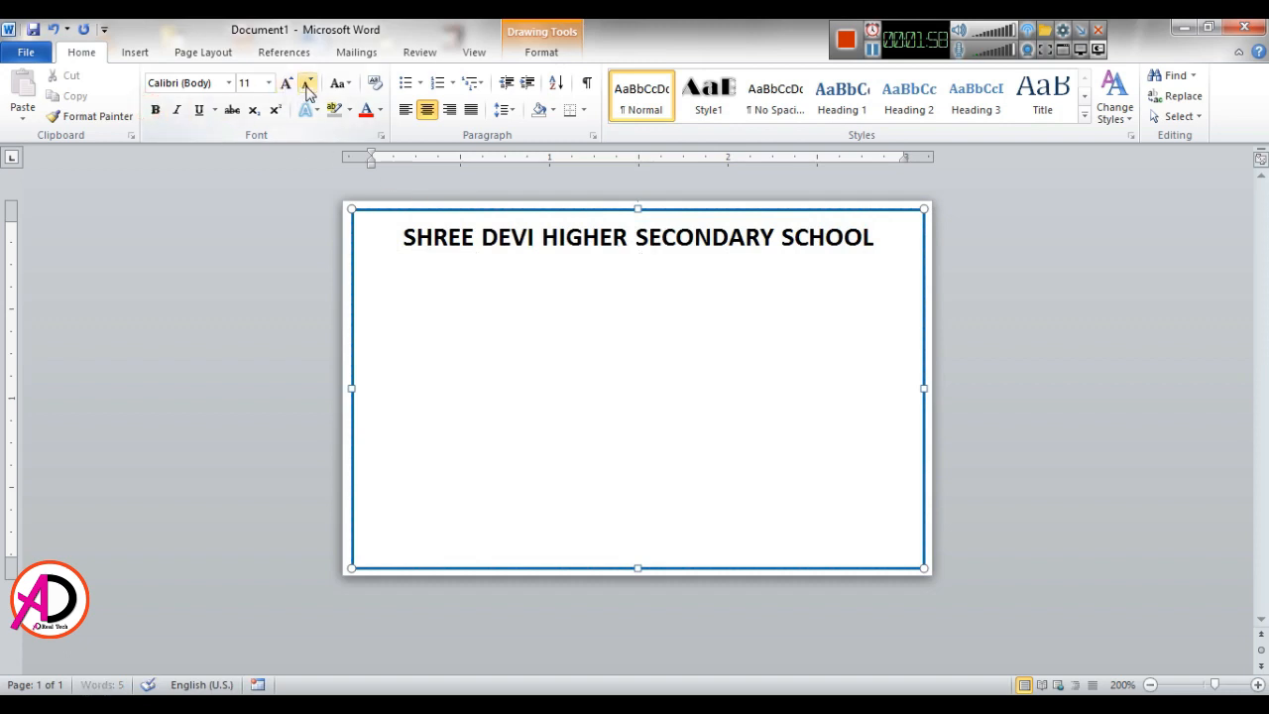
{"action": "left_click", "coordinate": [307, 86]}
{"action": "left_click", "coordinate": [307, 85]}
{"action": "left_click", "coordinate": [307, 86]}
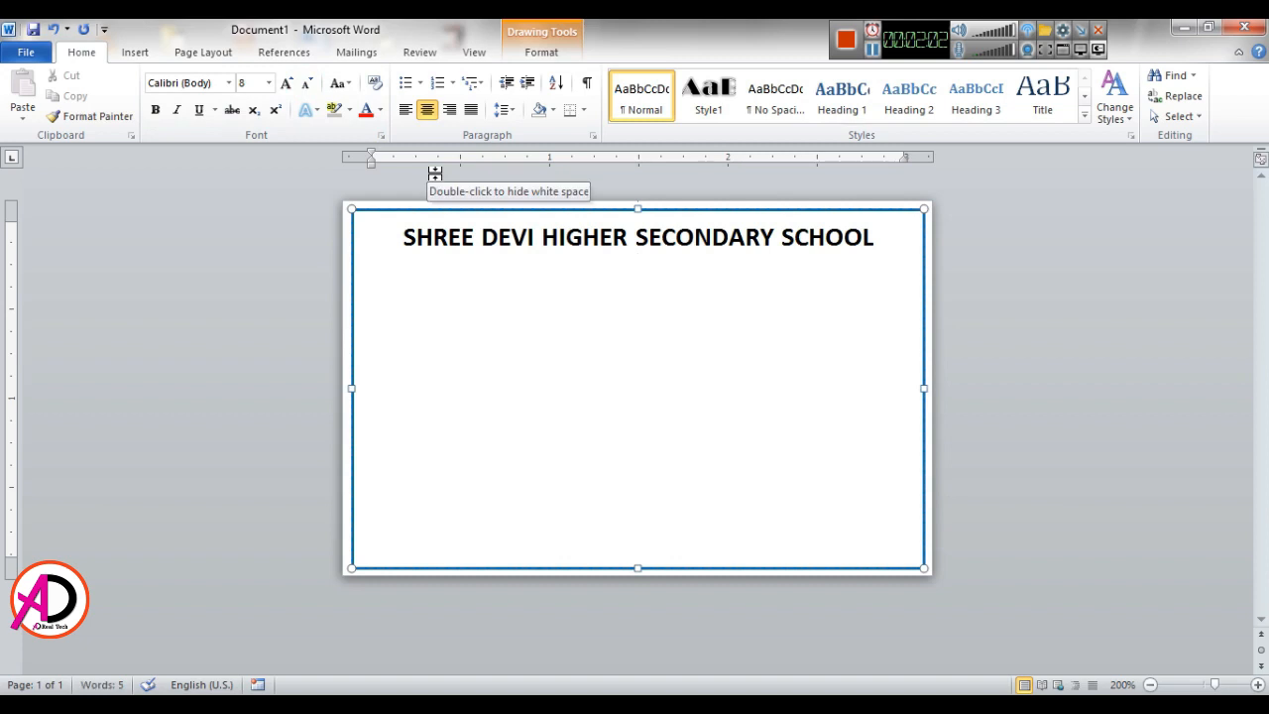
Enter the school's address on the line below the heading.
{"action": "type", "text": "b"}
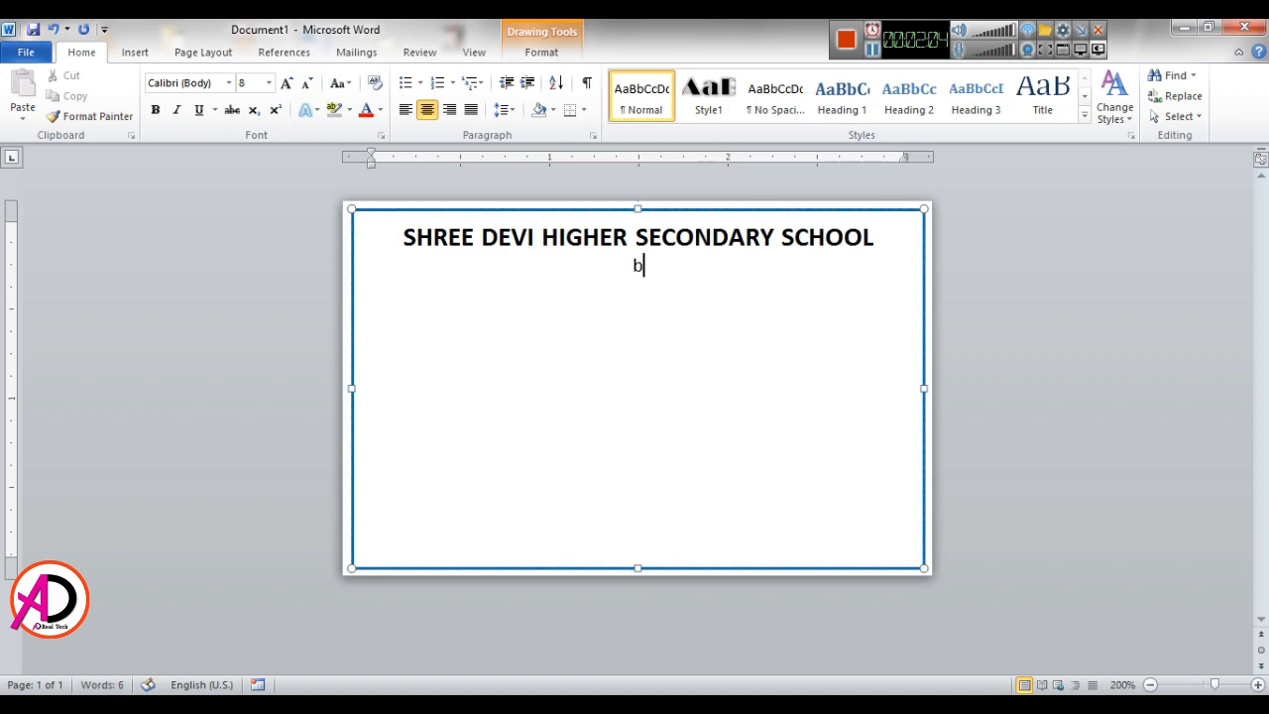
{"action": "key", "text": "BackSpace"}
{"action": "type", "text": "Birtamode "}
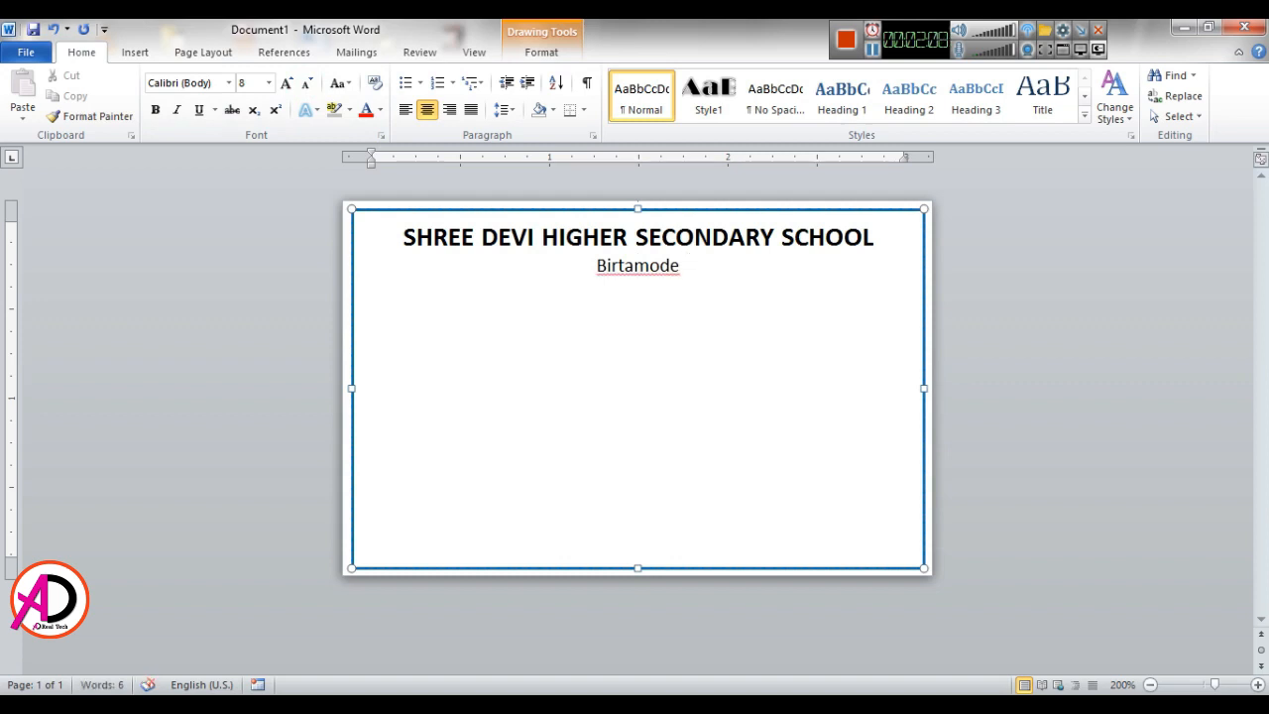
{"action": "type", "text": "-04,"}
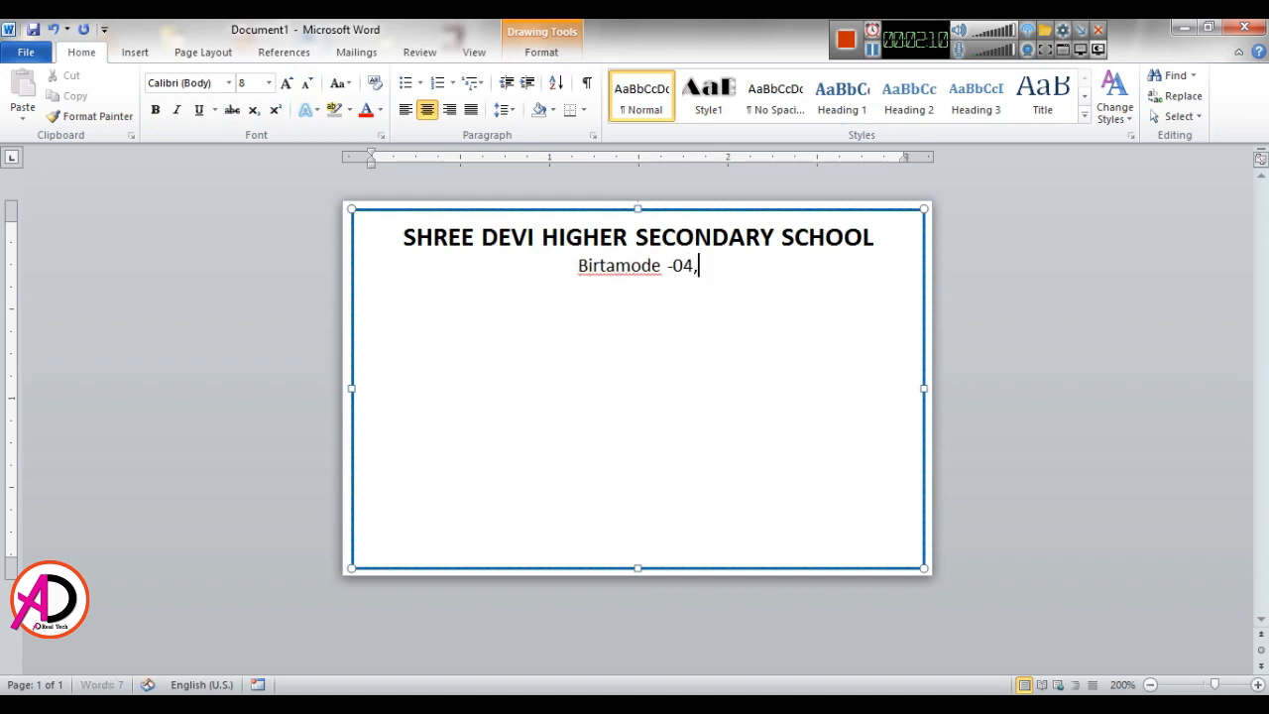
{"action": "type", "text": " Jhapa"}
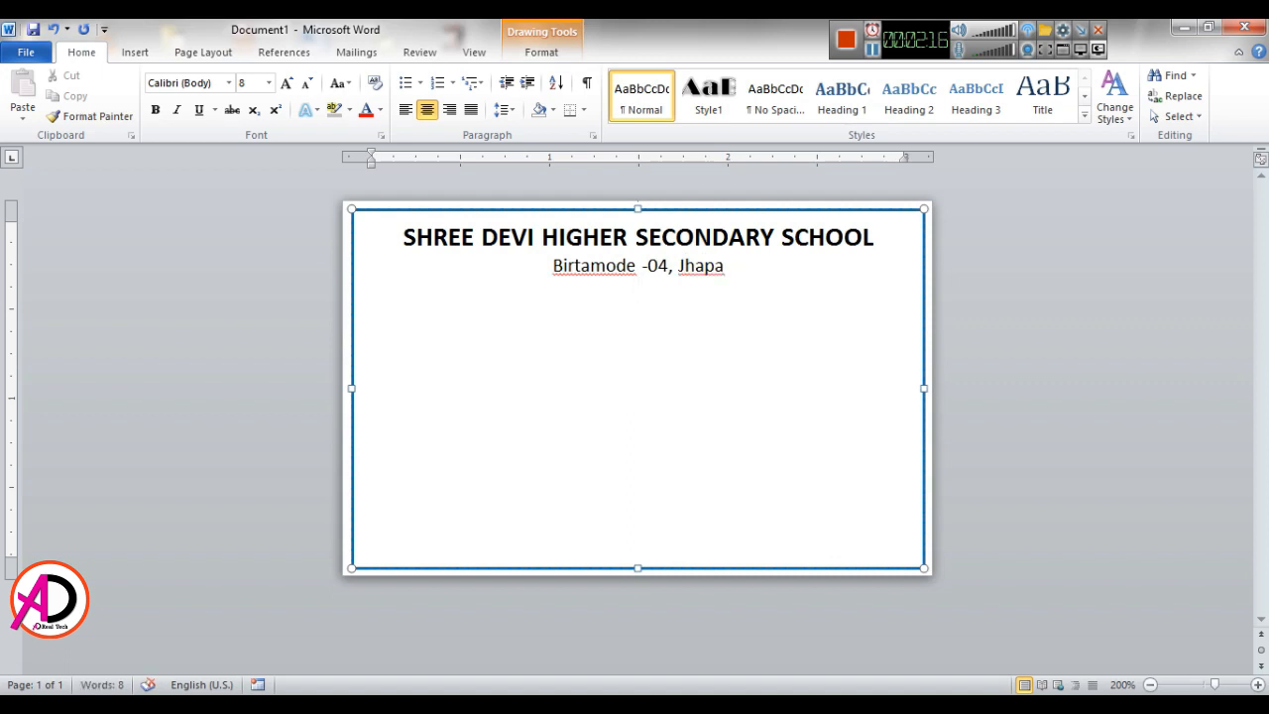
Insert the Wingdings telephone symbol (character code 40) on the line below the address.
{"action": "left_click", "coordinate": [133, 54]}
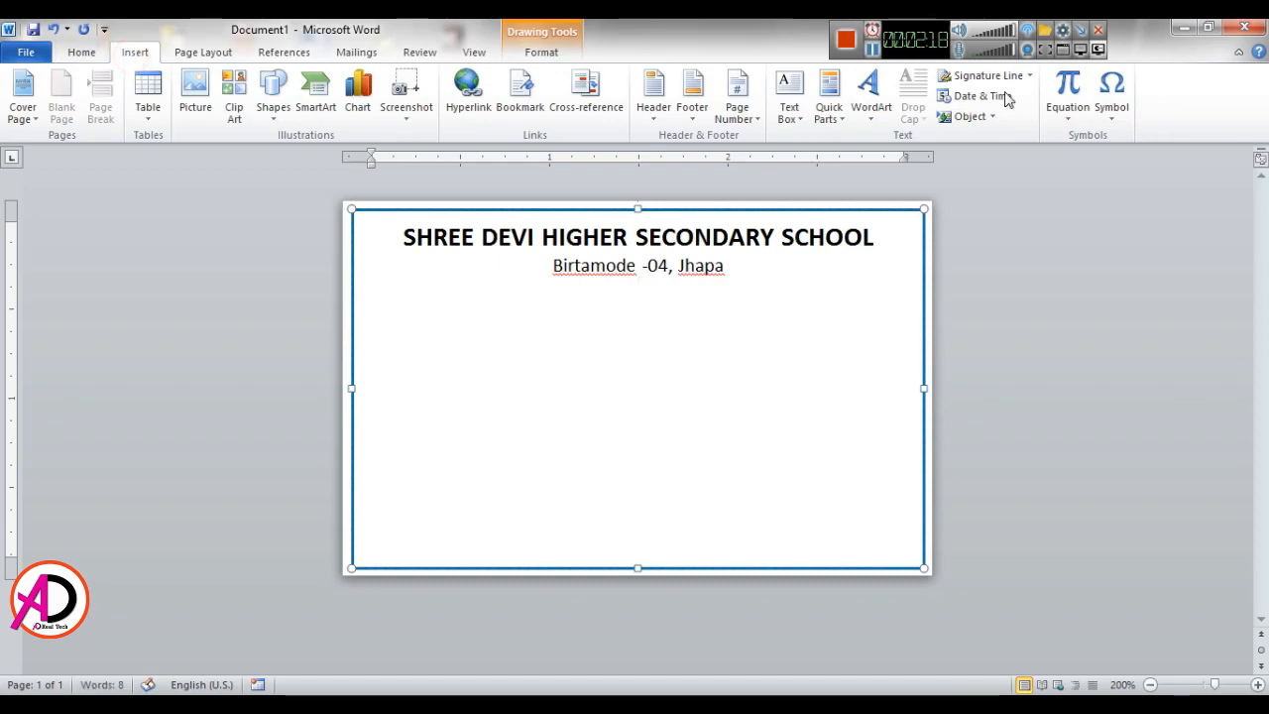
{"action": "left_click", "coordinate": [1109, 117]}
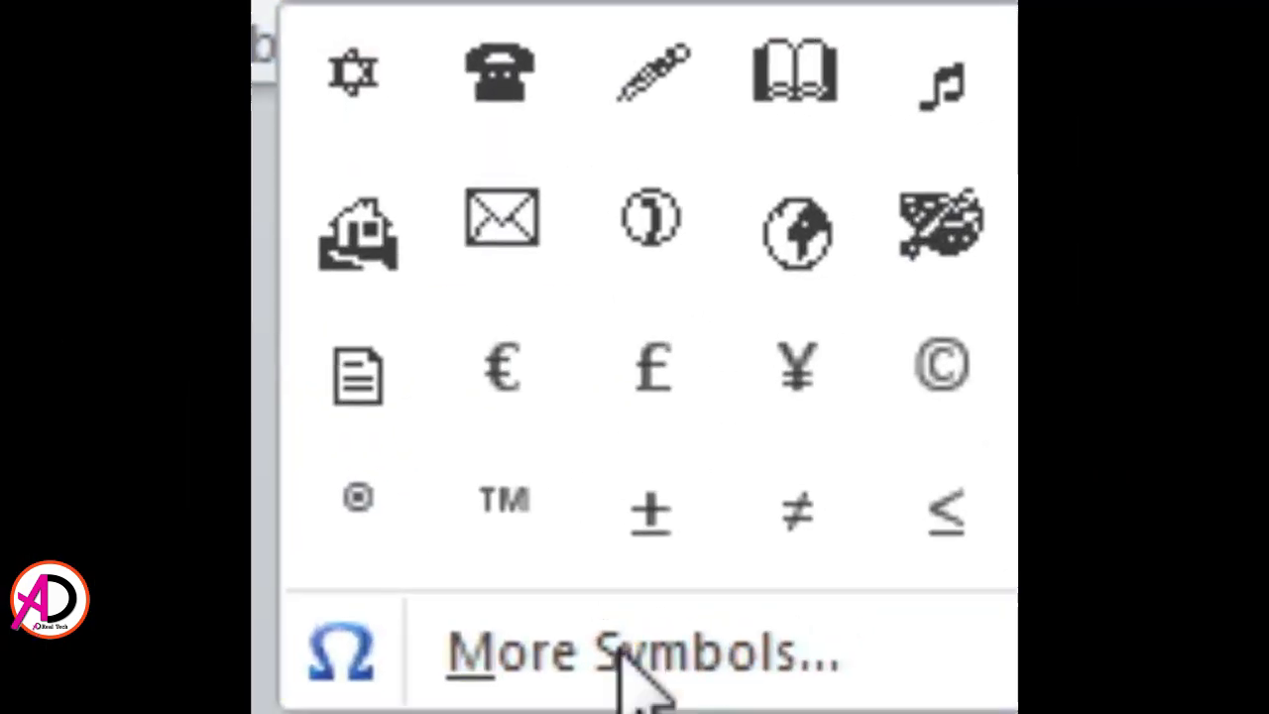
{"action": "left_click", "coordinate": [1158, 259]}
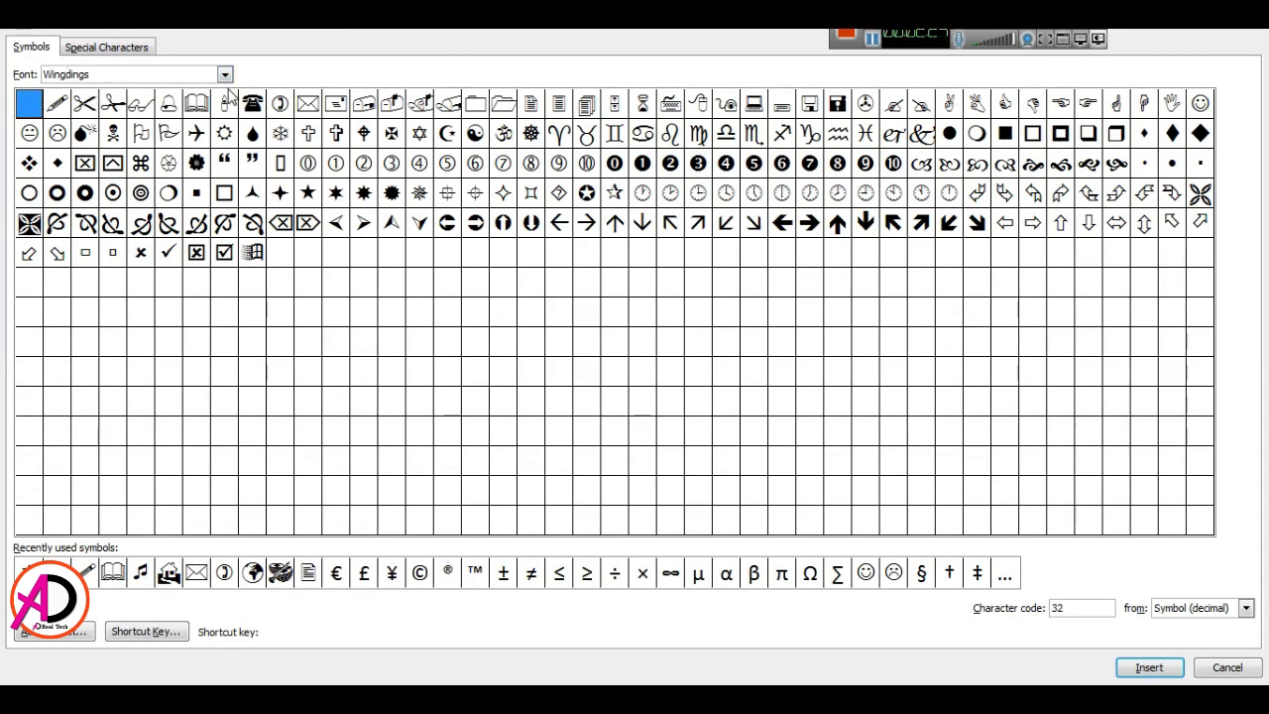
{"action": "left_click", "coordinate": [224, 75]}
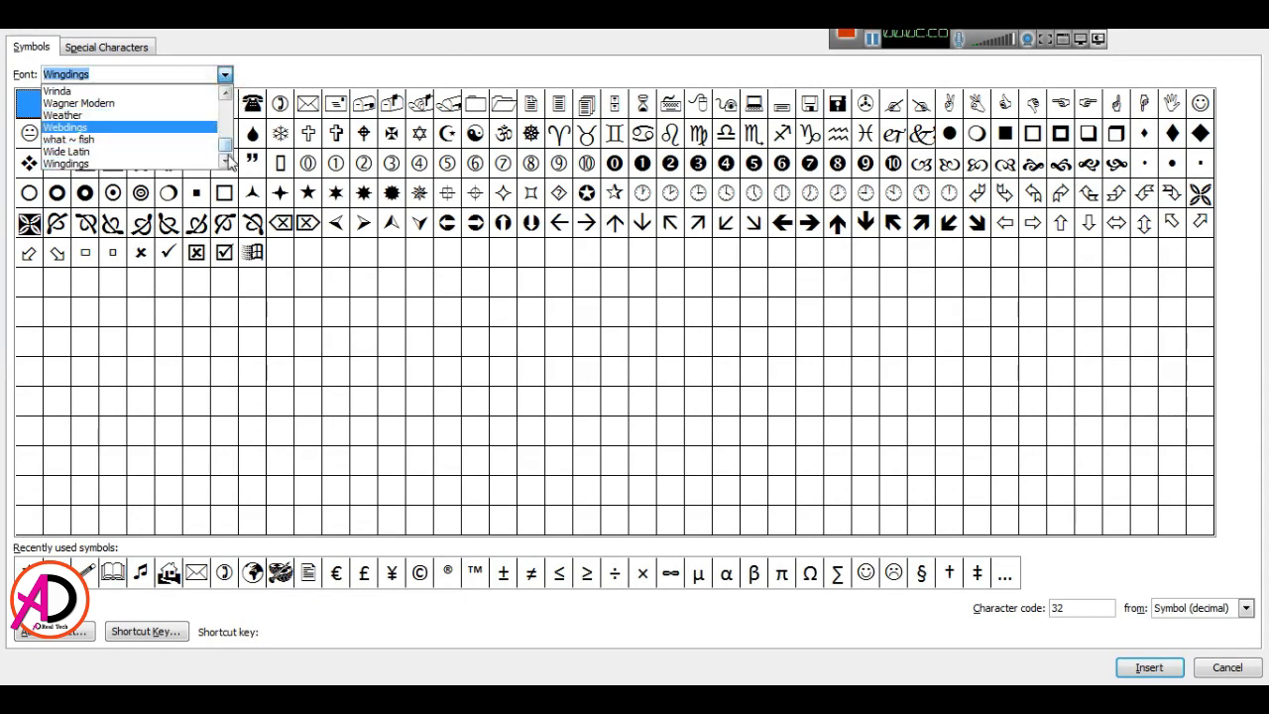
{"action": "left_click", "coordinate": [106, 165]}
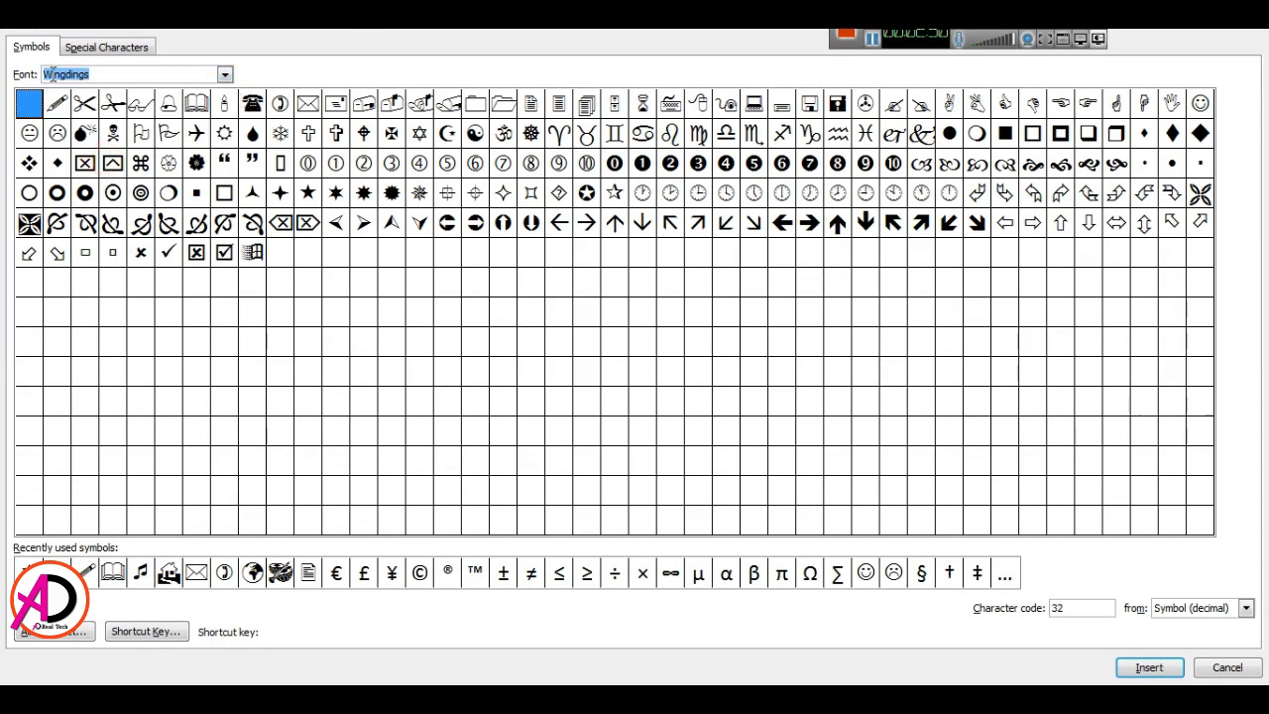
{"action": "left_click", "coordinate": [254, 107]}
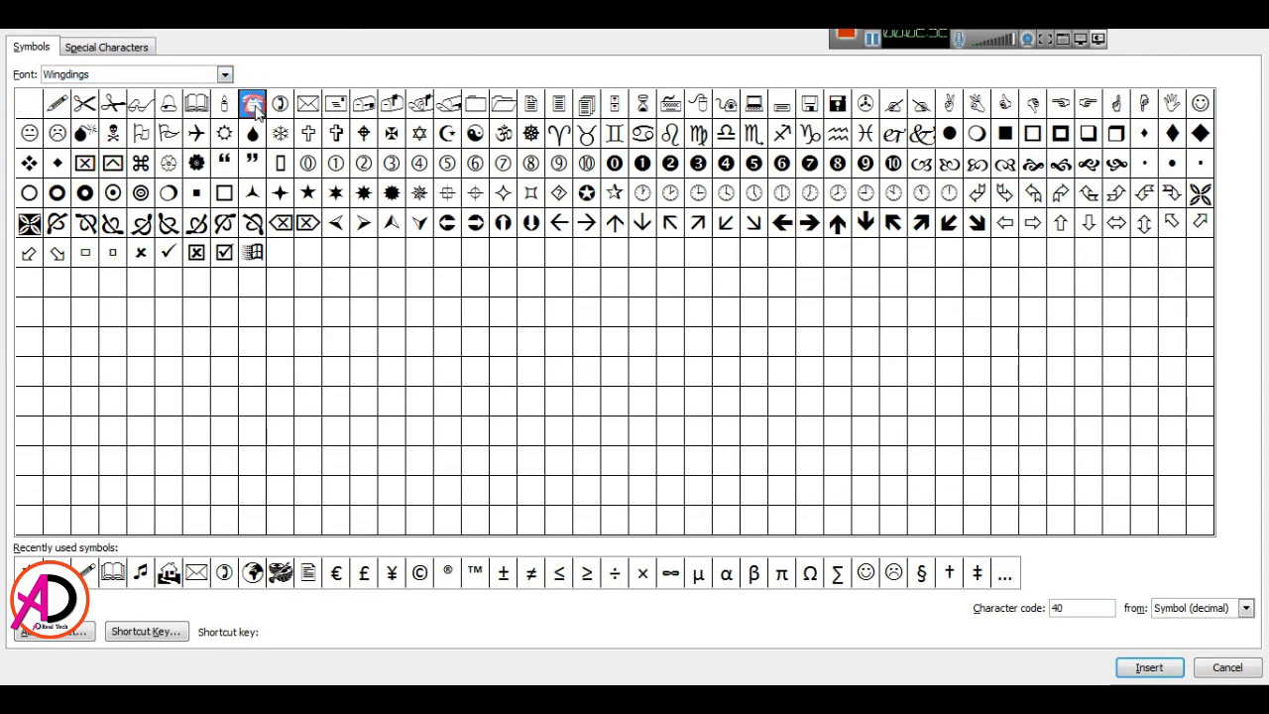
{"action": "left_click", "coordinate": [1160, 668]}
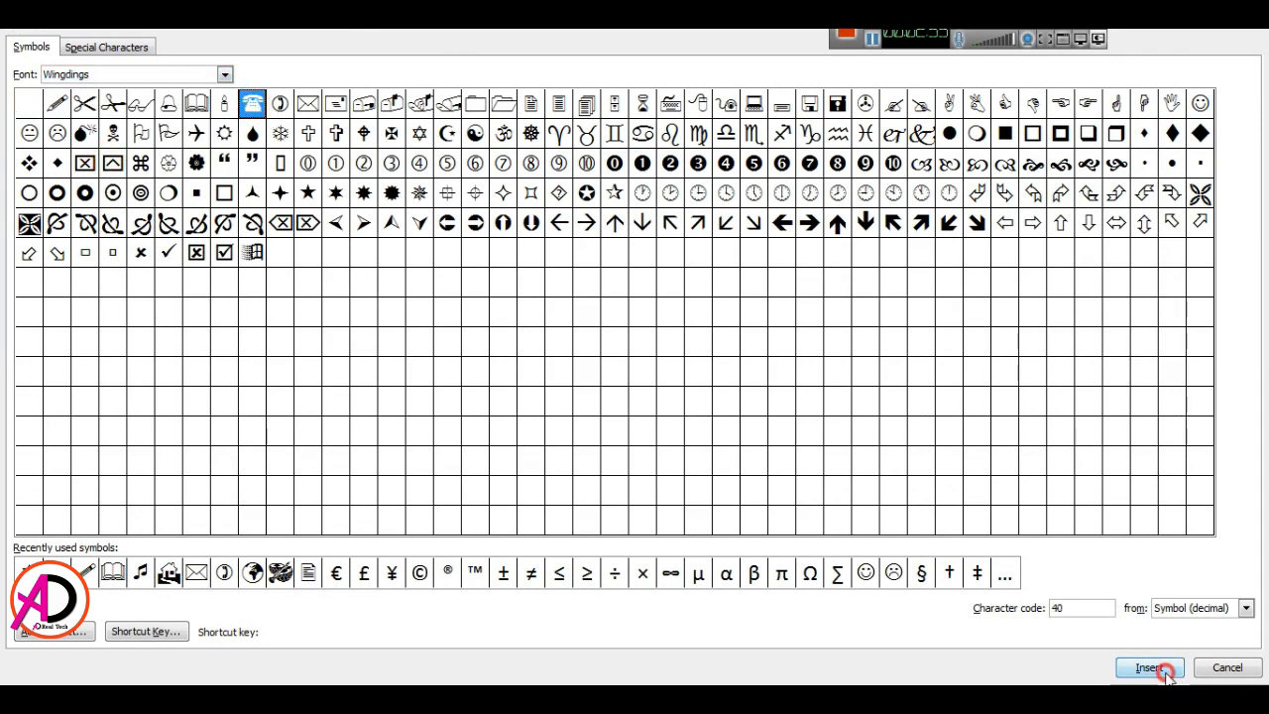
{"action": "left_click", "coordinate": [1226, 669]}
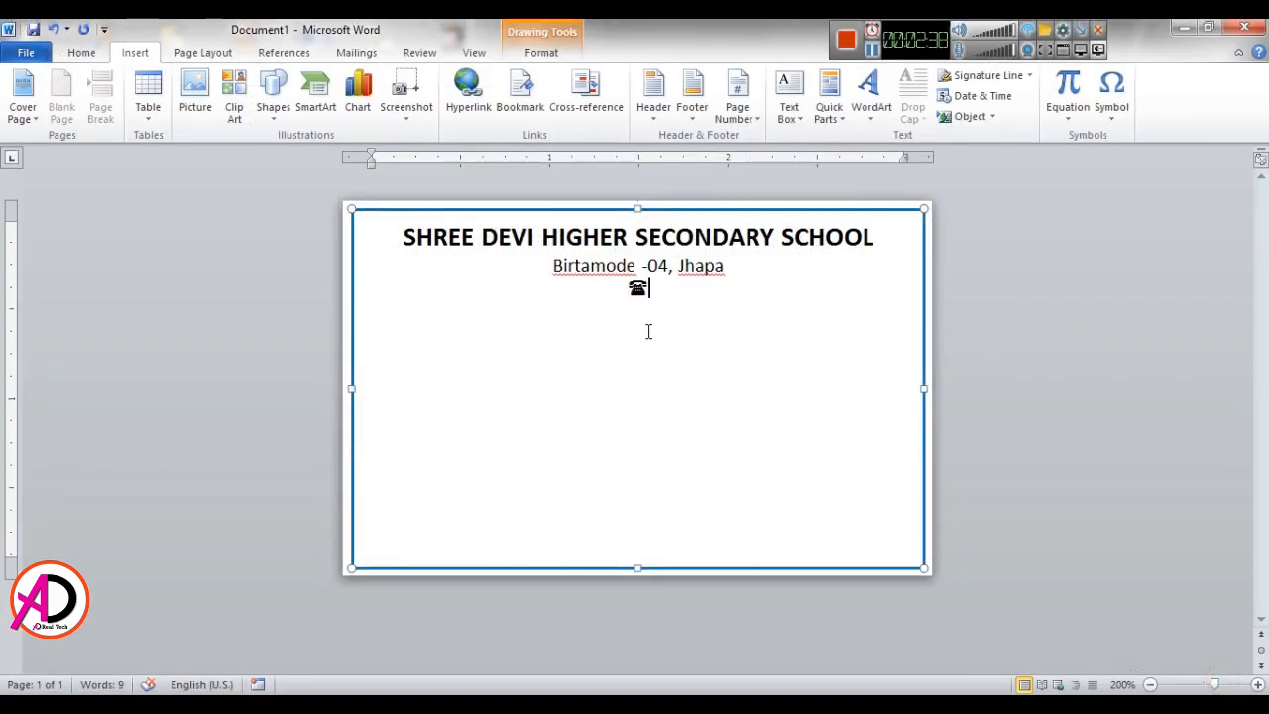
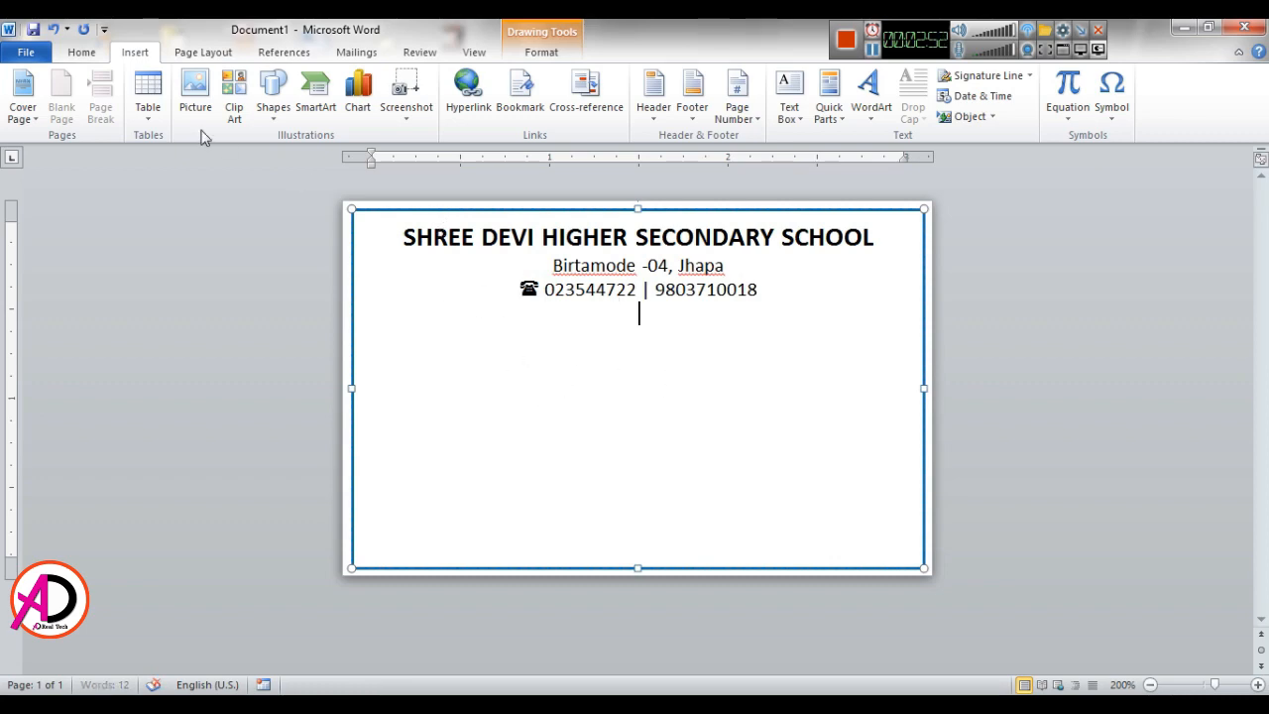
Draw a rectangle below the phone line and adjust it to about 2.28 by 0.24 inches.
{"action": "left_click", "coordinate": [273, 94]}
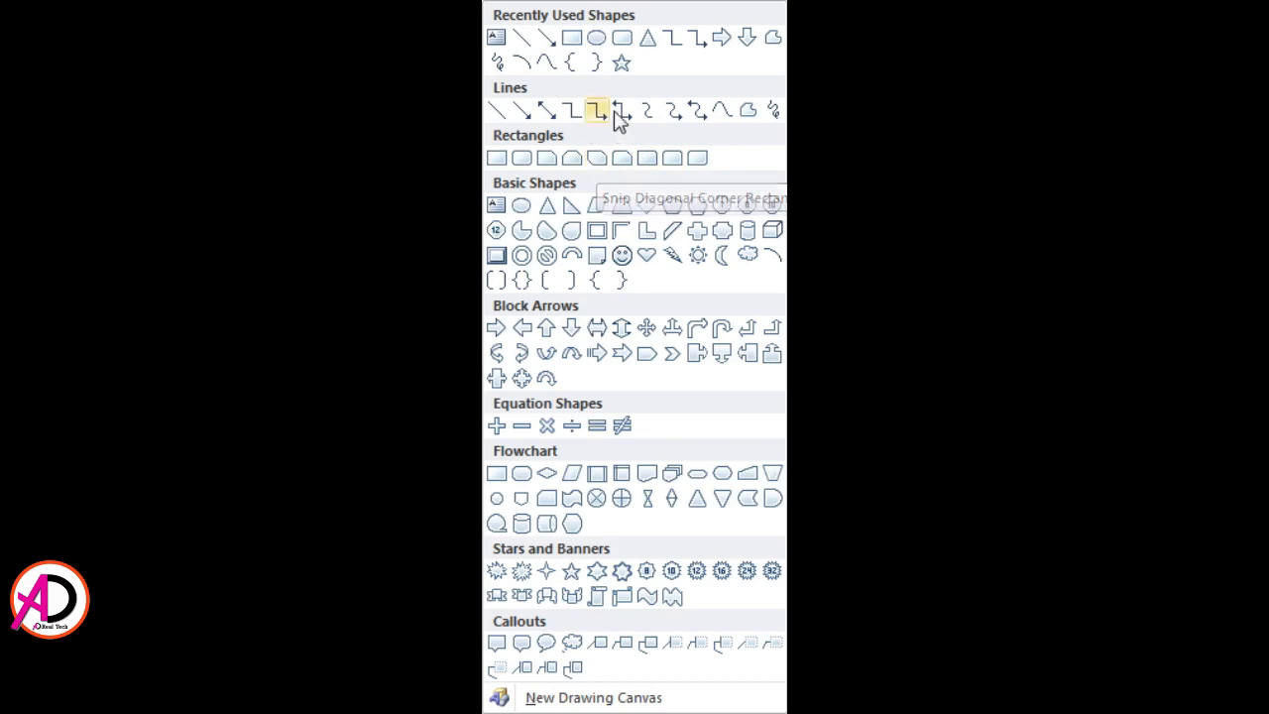
{"action": "left_click", "coordinate": [571, 38]}
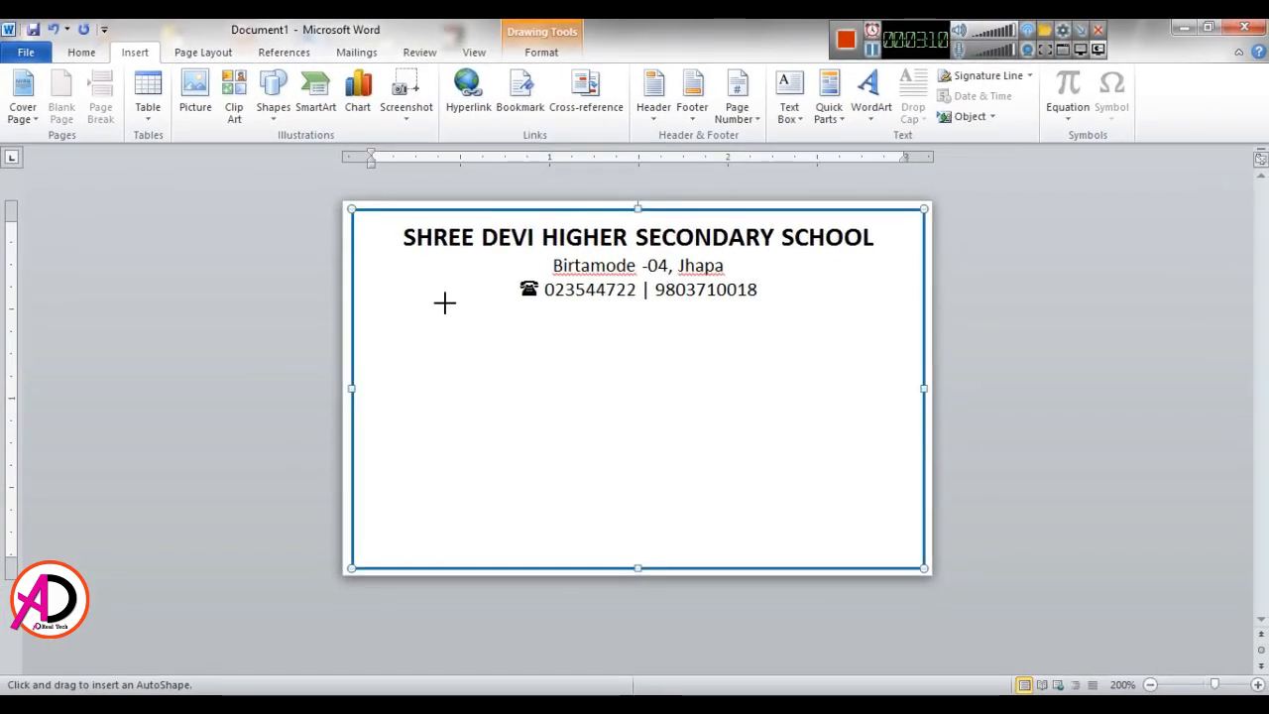
{"action": "mouse_move", "coordinate": [439, 302]}
{"action": "left_mouse_down"}
{"action": "mouse_move", "coordinate": [757, 371]}
{"action": "mouse_move", "coordinate": [871, 356]}
{"action": "left_mouse_up"}
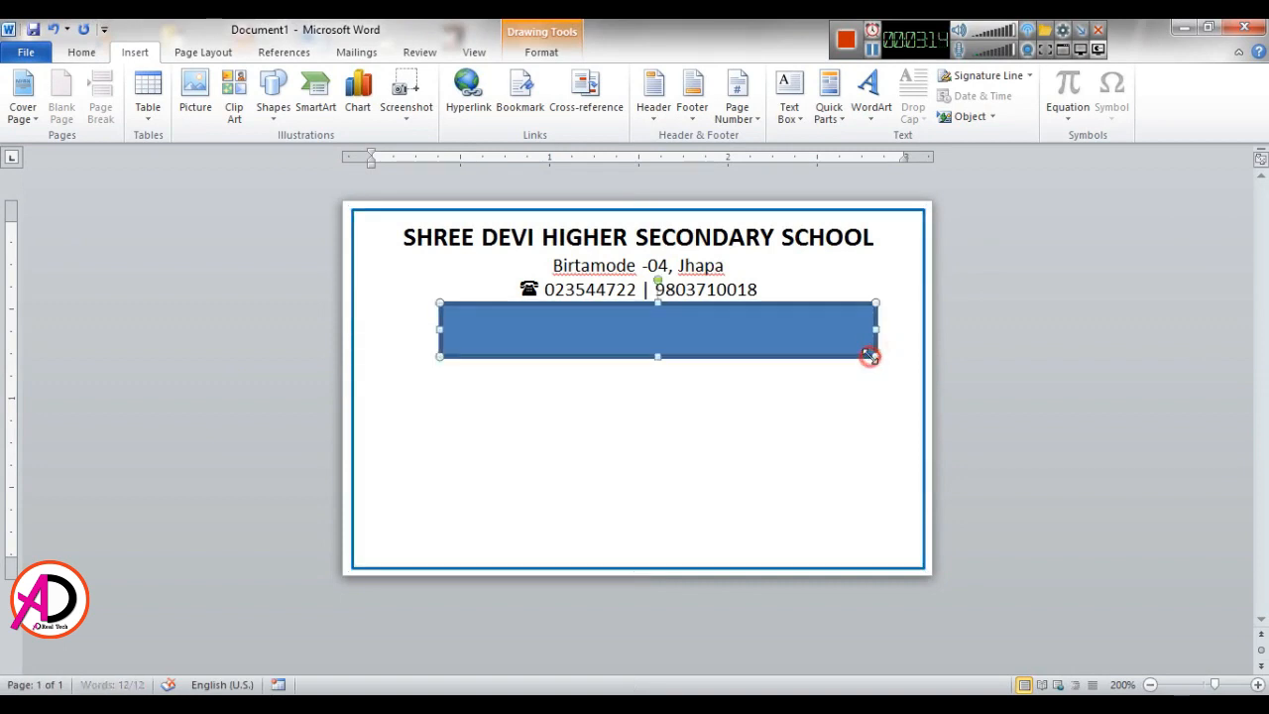
{"action": "left_click_drag", "start_coordinate": [799, 301], "coordinate": [783, 306]}
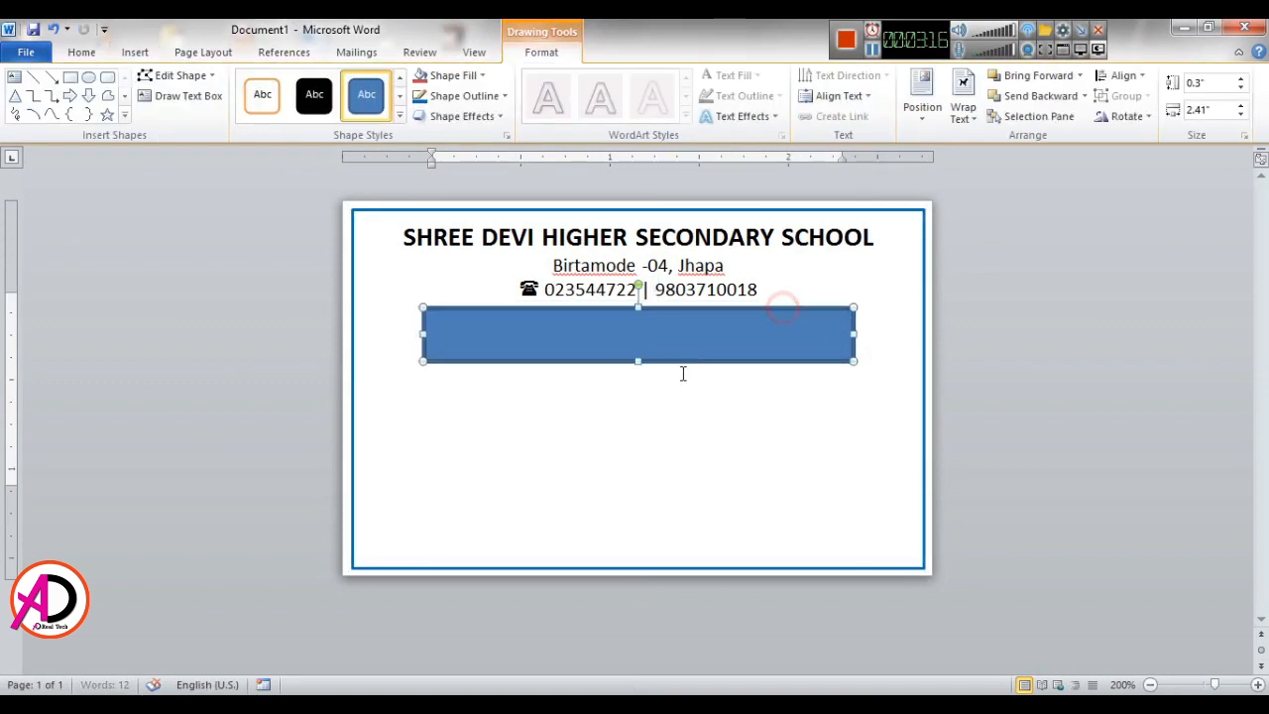
{"action": "left_click_drag", "start_coordinate": [640, 361], "coordinate": [639, 351]}
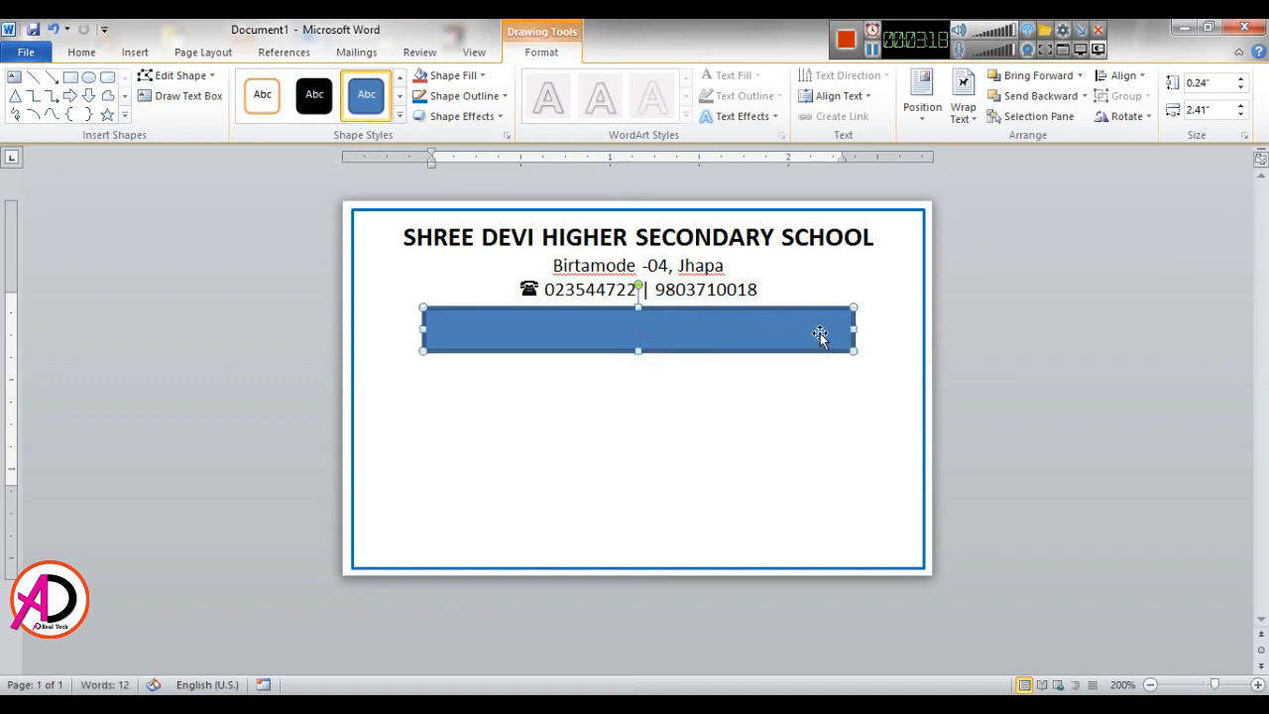
{"action": "left_click_drag", "start_coordinate": [853, 329], "coordinate": [839, 329]}
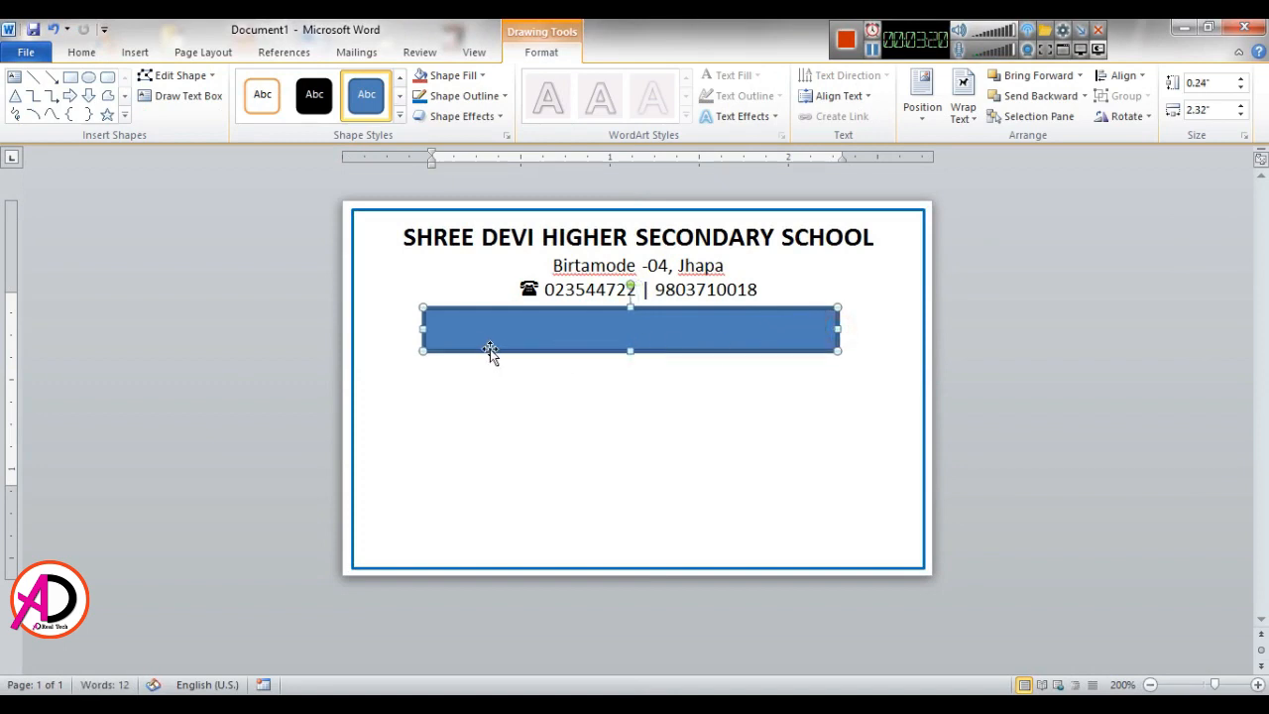
{"action": "left_click_drag", "start_coordinate": [422, 329], "coordinate": [429, 329]}
Remove the rectangle's outline and fill it with the standard Blue color.
{"action": "left_click", "coordinate": [466, 96]}
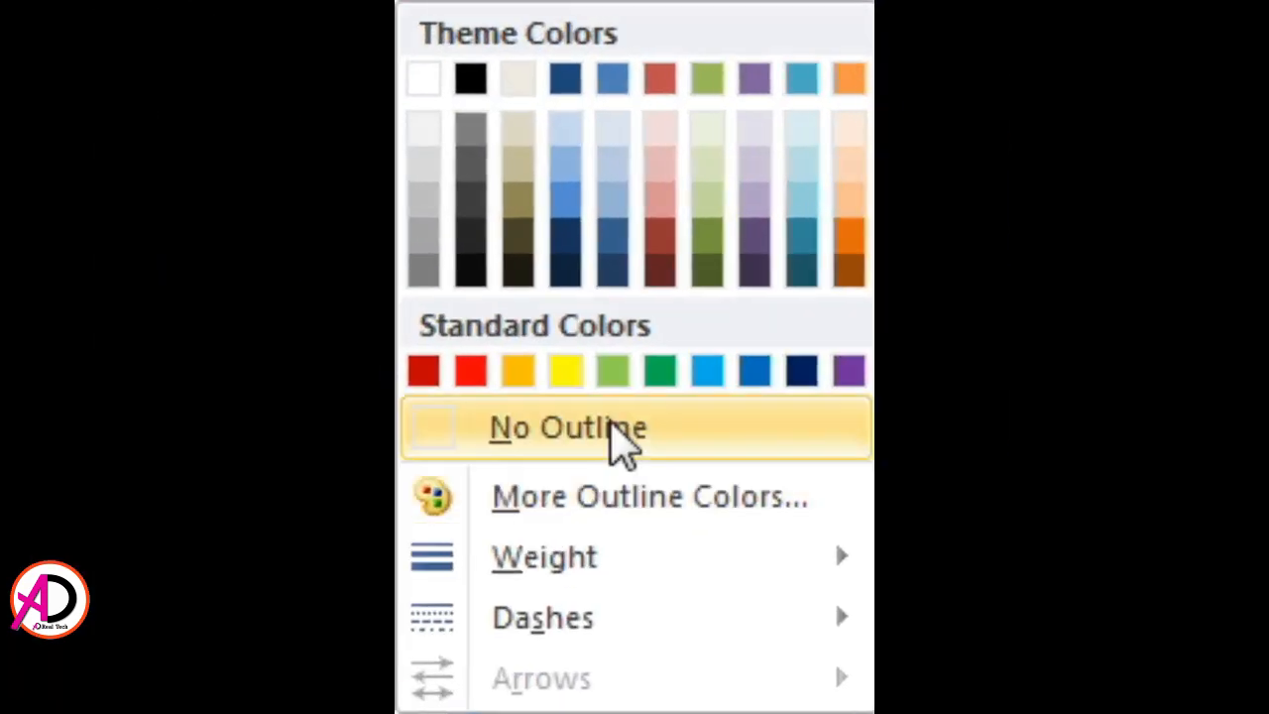
{"action": "left_click", "coordinate": [478, 252]}
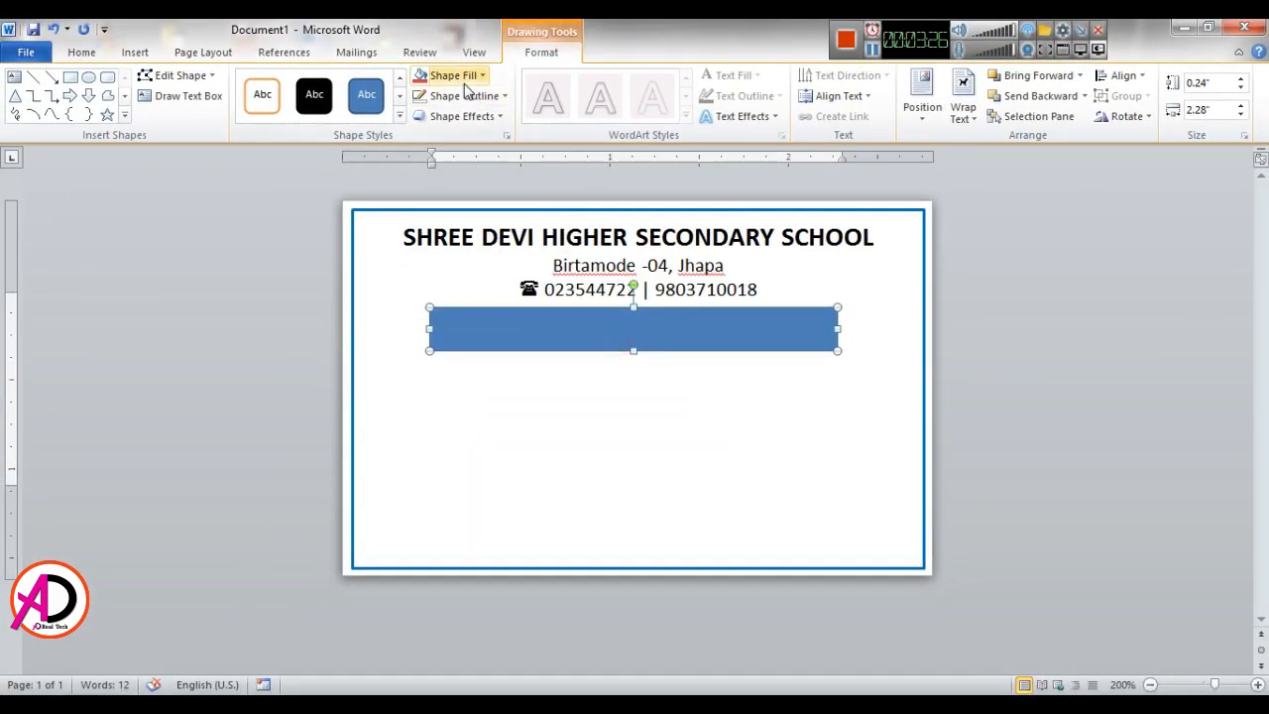
{"action": "left_click", "coordinate": [456, 75]}
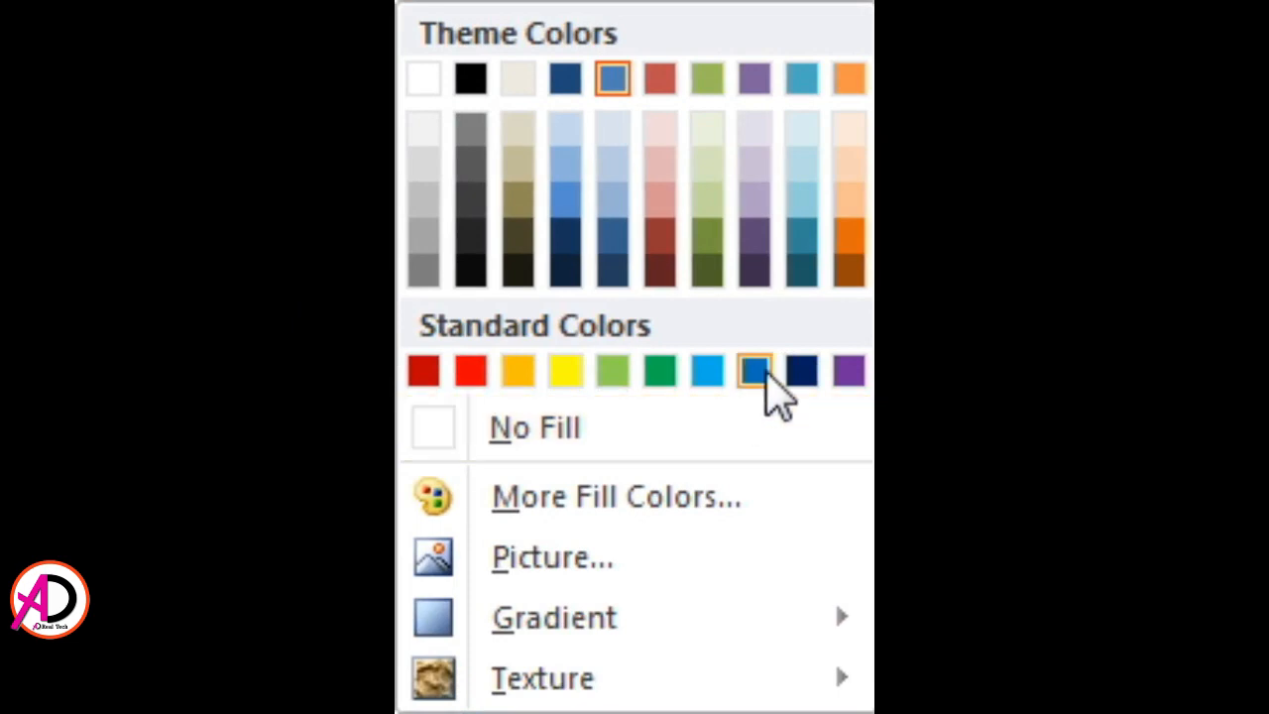
{"action": "left_click", "coordinate": [758, 373]}
{"action": "left_click", "coordinate": [584, 237]}
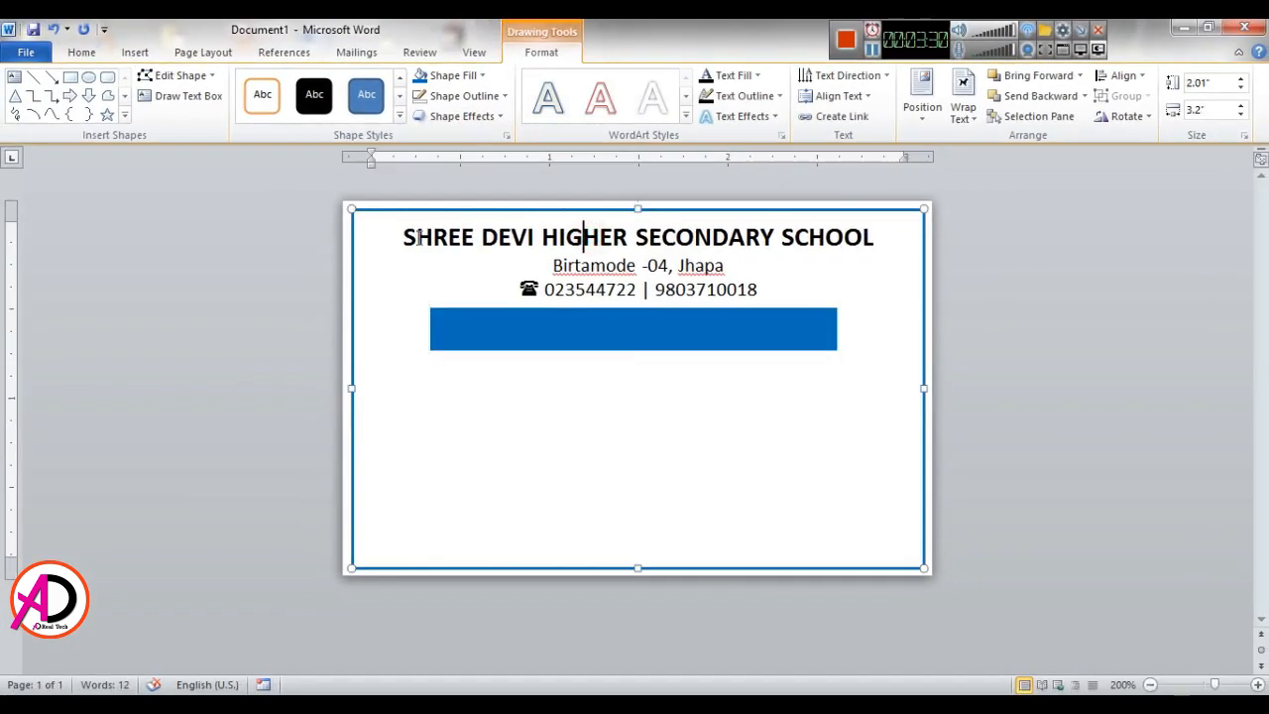
{"action": "left_click_drag", "start_coordinate": [410, 237], "coordinate": [870, 234]}
{"action": "left_click", "coordinate": [456, 77]}
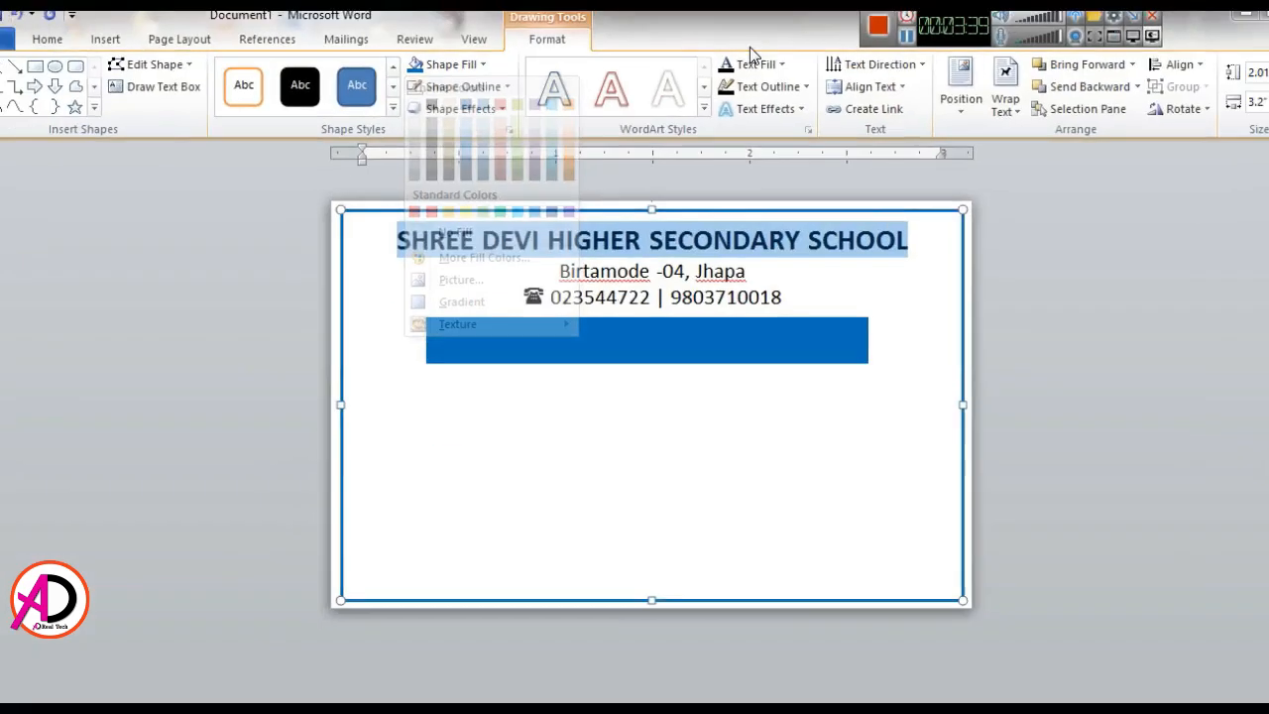
{"action": "left_click", "coordinate": [759, 61]}
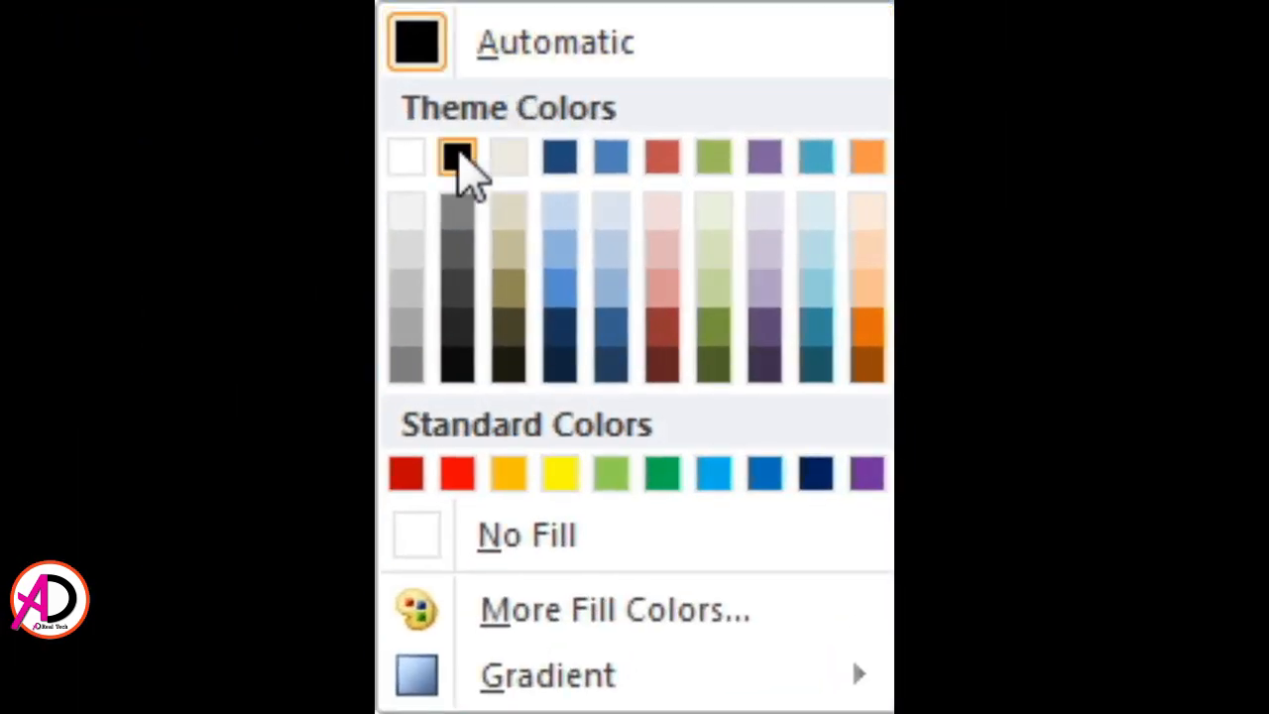
{"action": "left_click", "coordinate": [572, 308]}
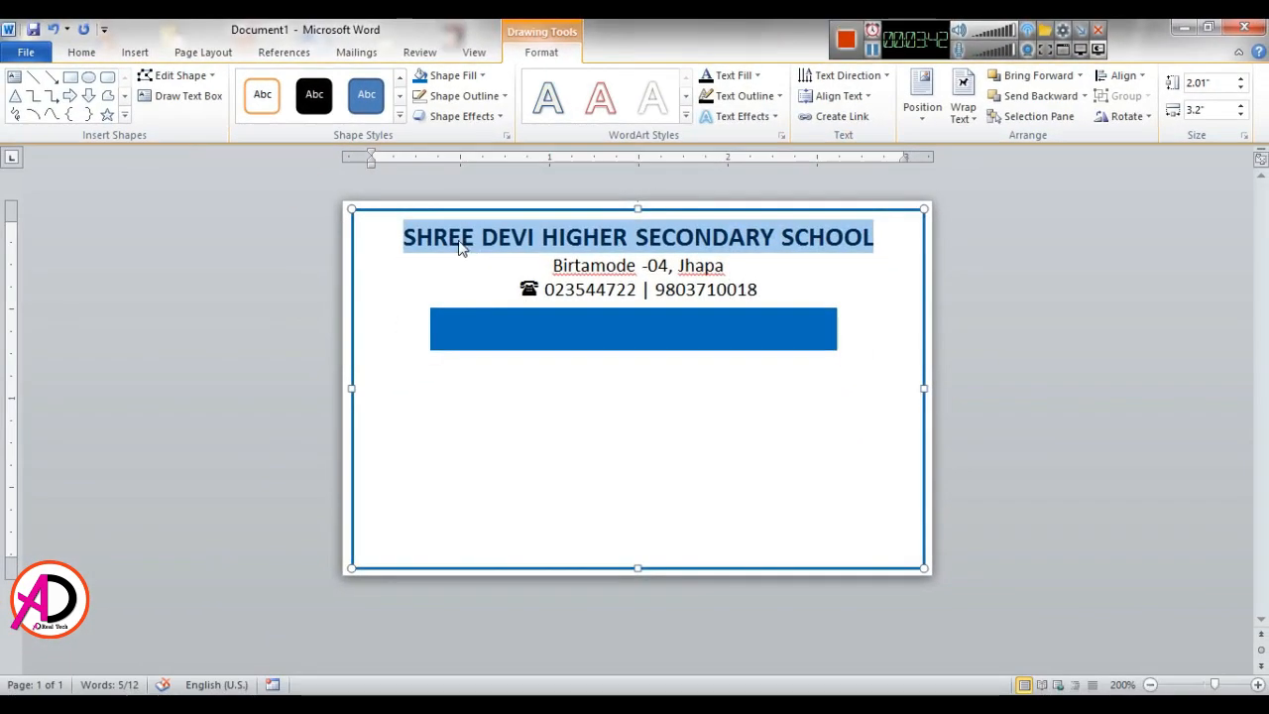
Try to set the font color of the school name heading to standard Blue.
{"action": "left_click", "coordinate": [425, 239]}
{"action": "left_click_drag", "start_coordinate": [405, 240], "coordinate": [873, 234]}
{"action": "left_click", "coordinate": [747, 78]}
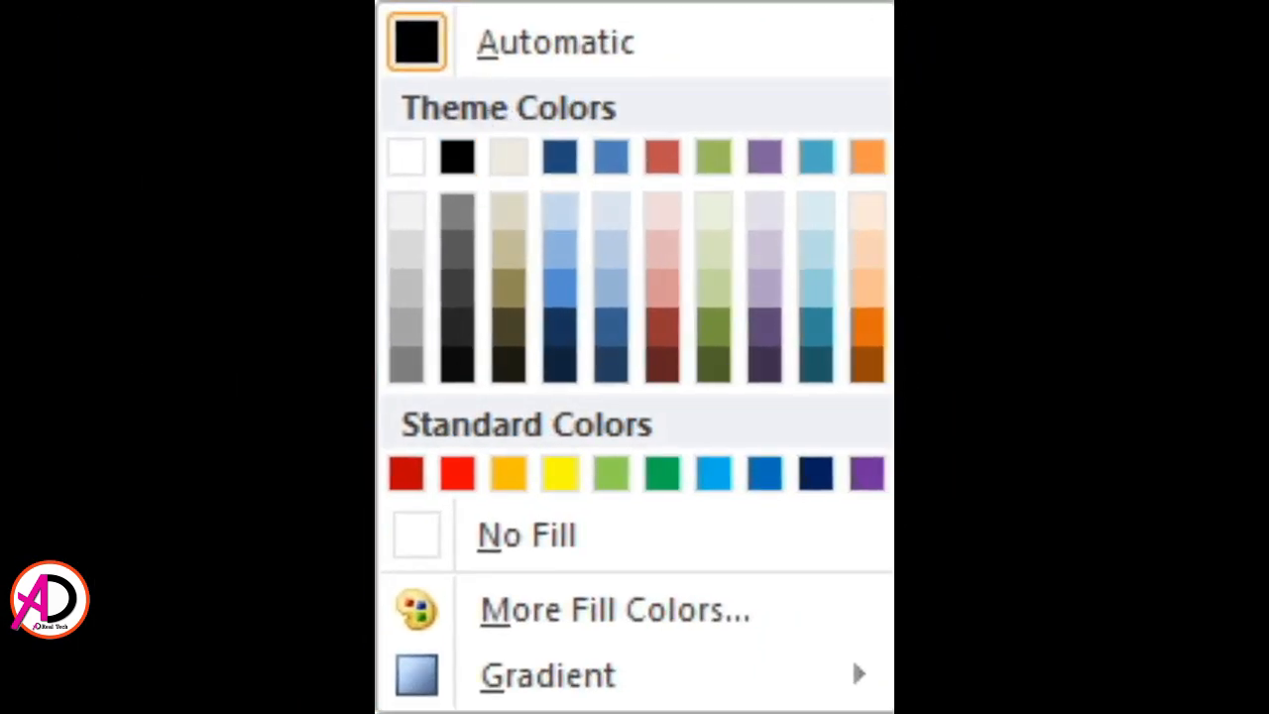
{"action": "left_click", "coordinate": [55, 48]}
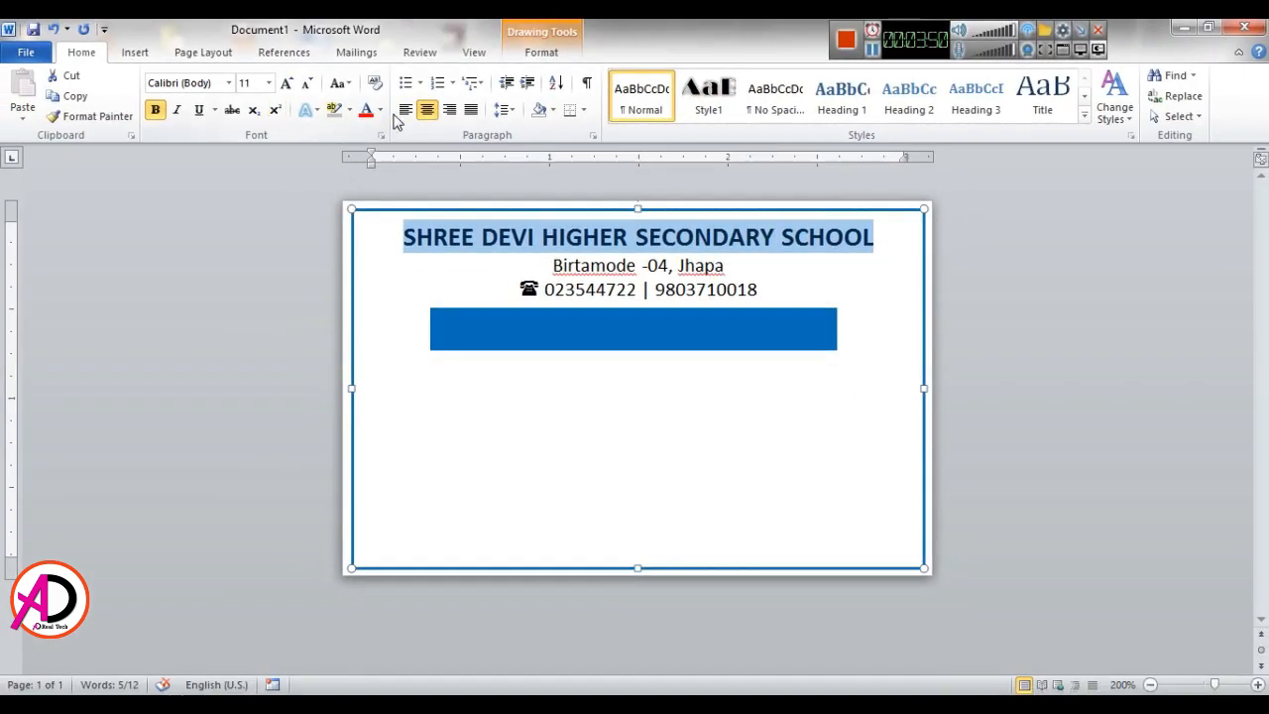
{"action": "left_click", "coordinate": [380, 110]}
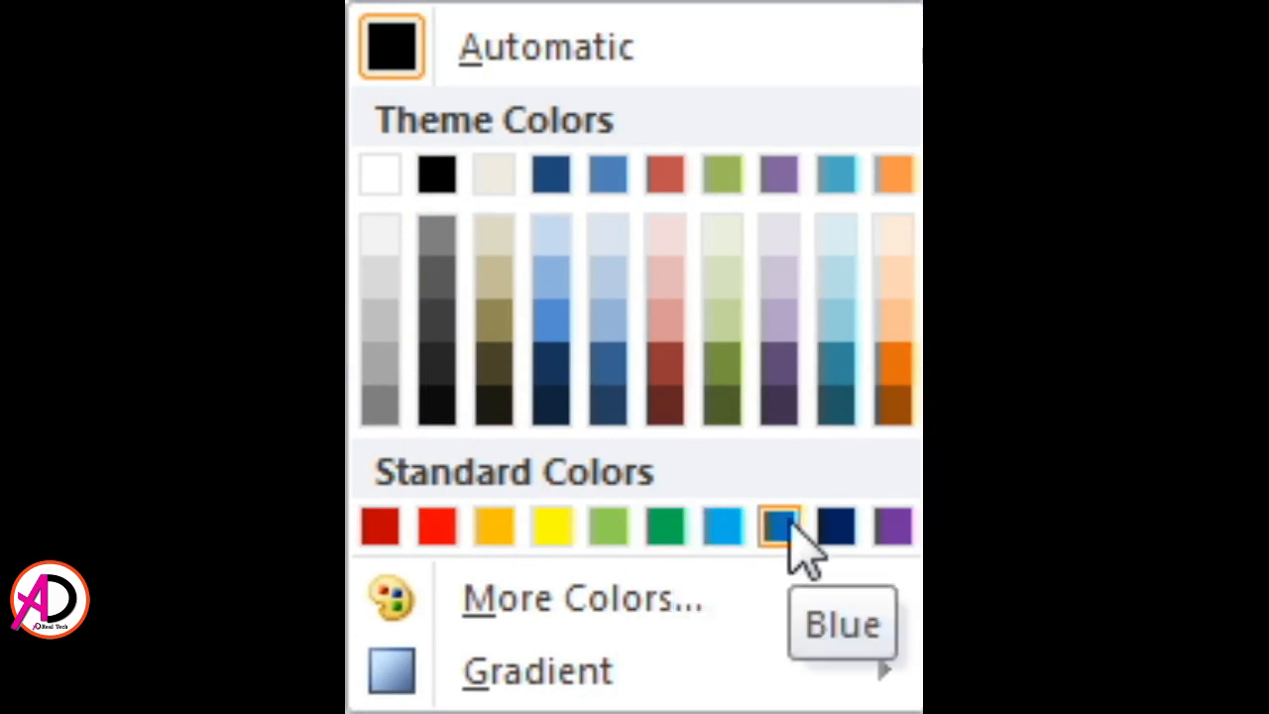
{"action": "left_click", "coordinate": [747, 264]}
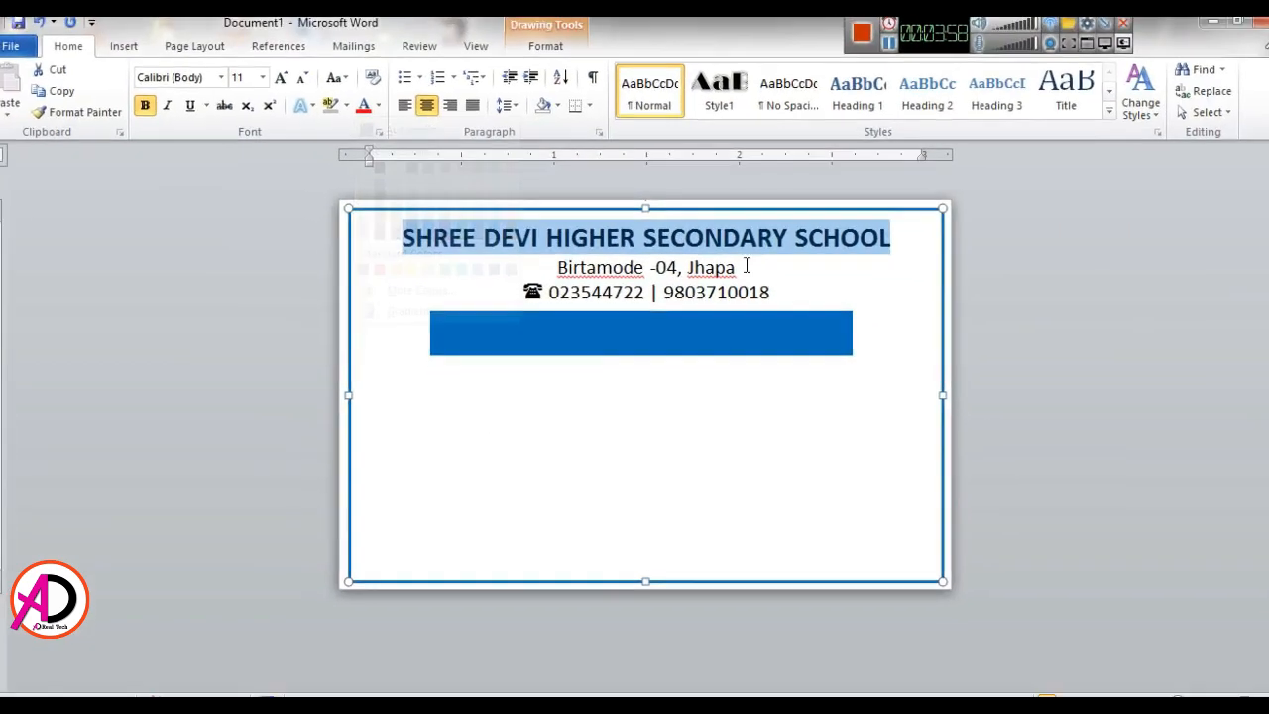
{"action": "left_click", "coordinate": [548, 265]}
{"action": "left_click_drag", "start_coordinate": [638, 235], "coordinate": [817, 230]}
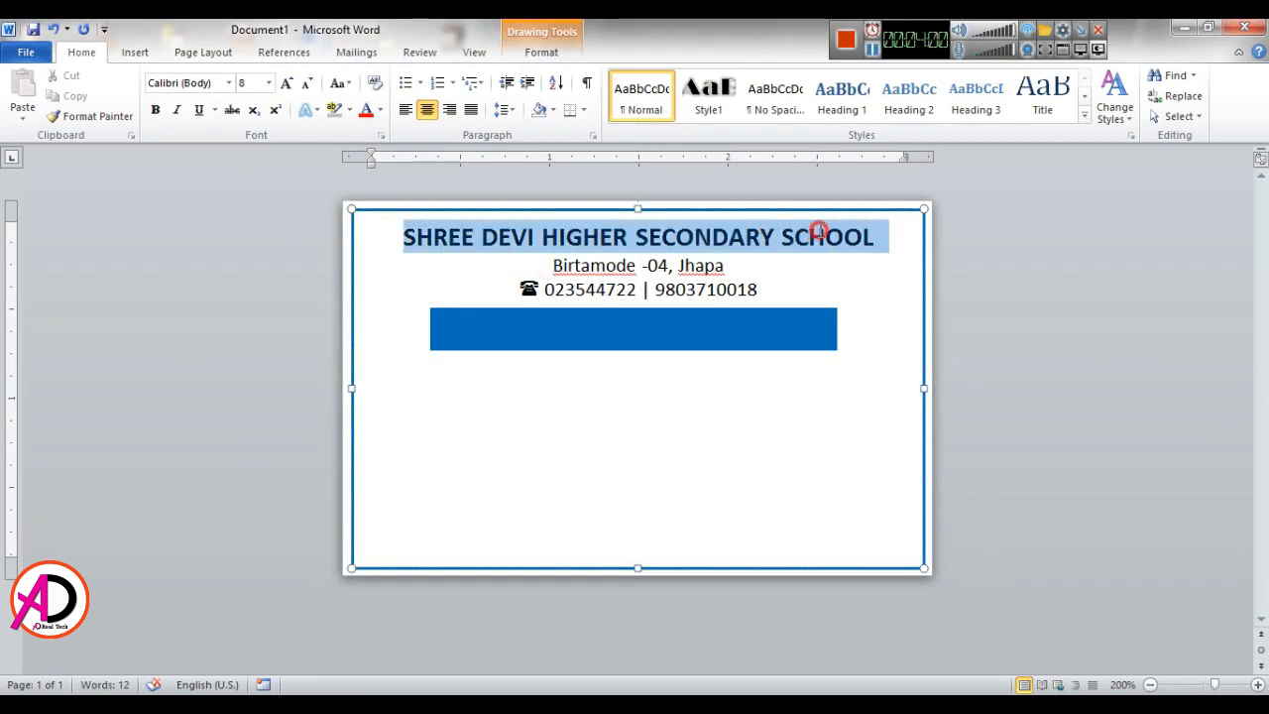
{"action": "left_click", "coordinate": [384, 110]}
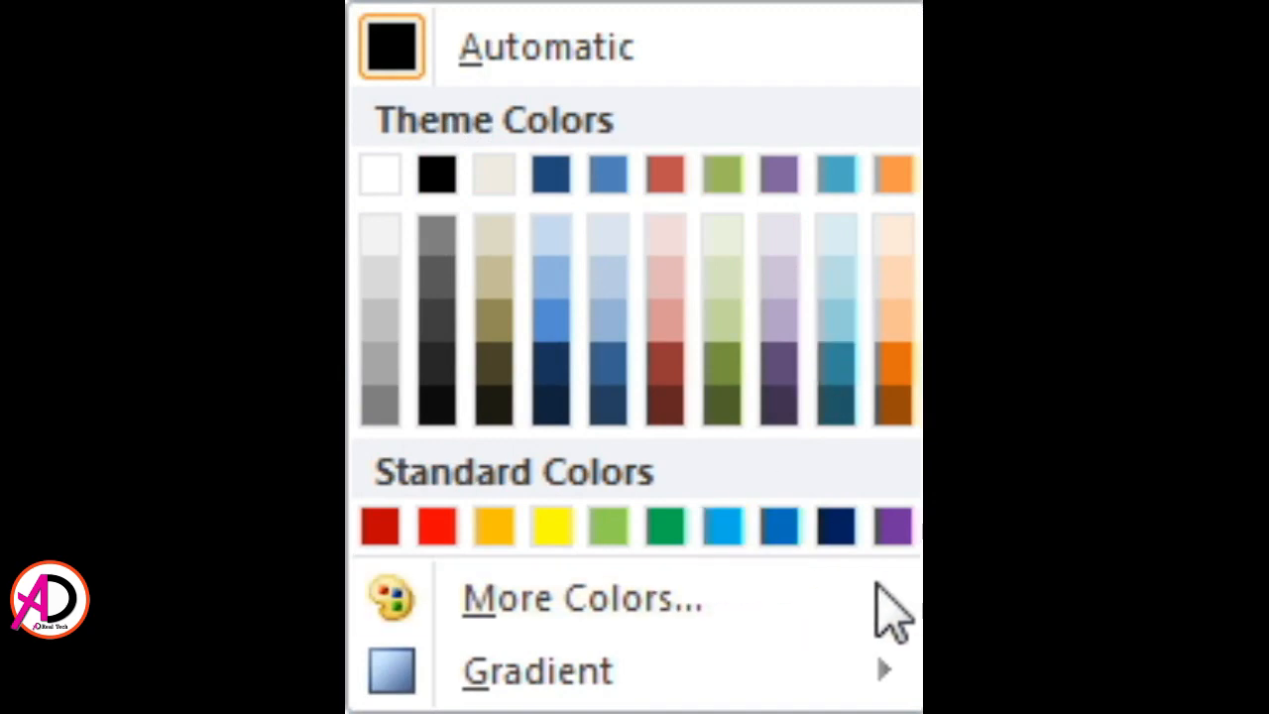
{"action": "left_click", "coordinate": [781, 526]}
Apply the red font color to the whole school name heading.
{"action": "left_click", "coordinate": [476, 238]}
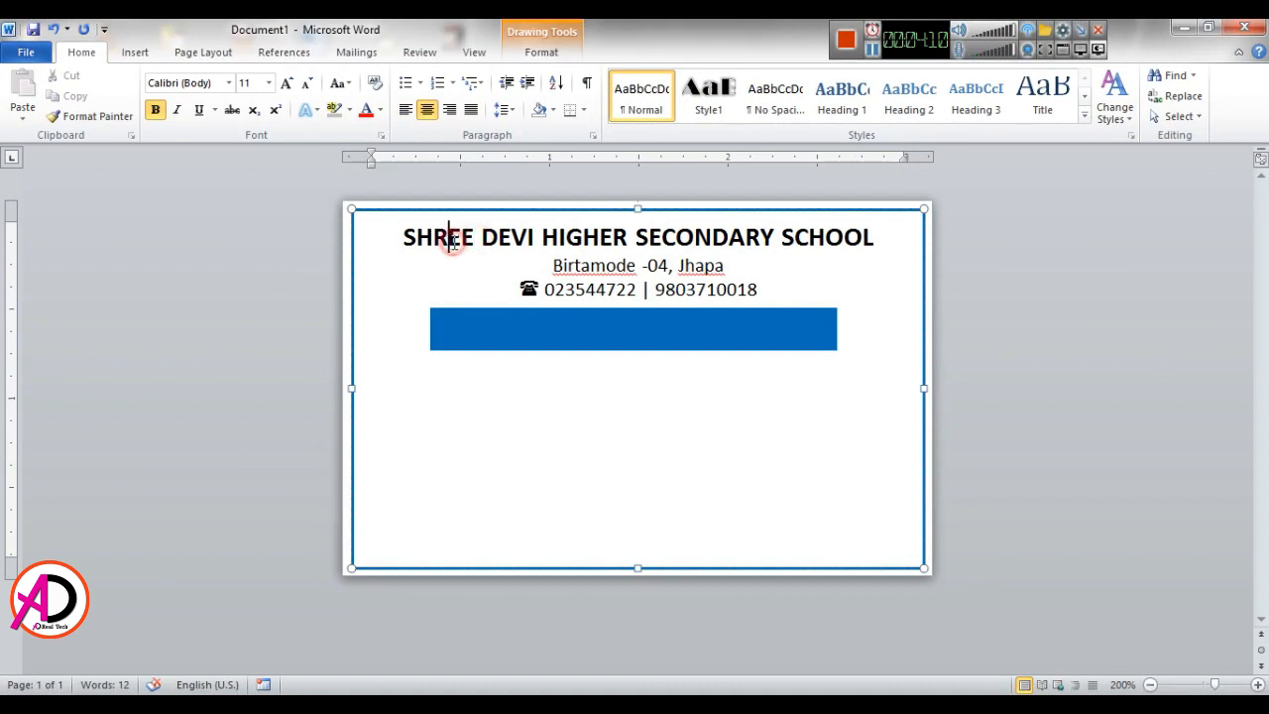
{"action": "triple_click", "coordinate": [451, 276]}
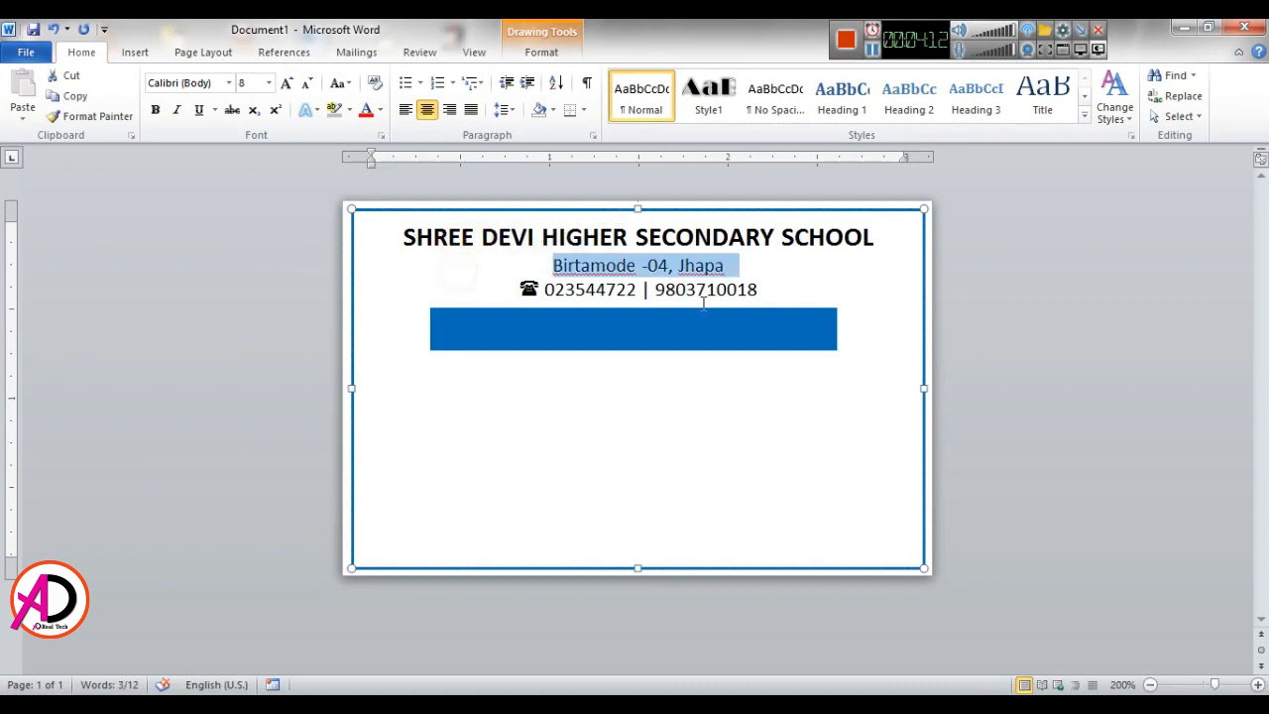
{"action": "left_click", "coordinate": [759, 294]}
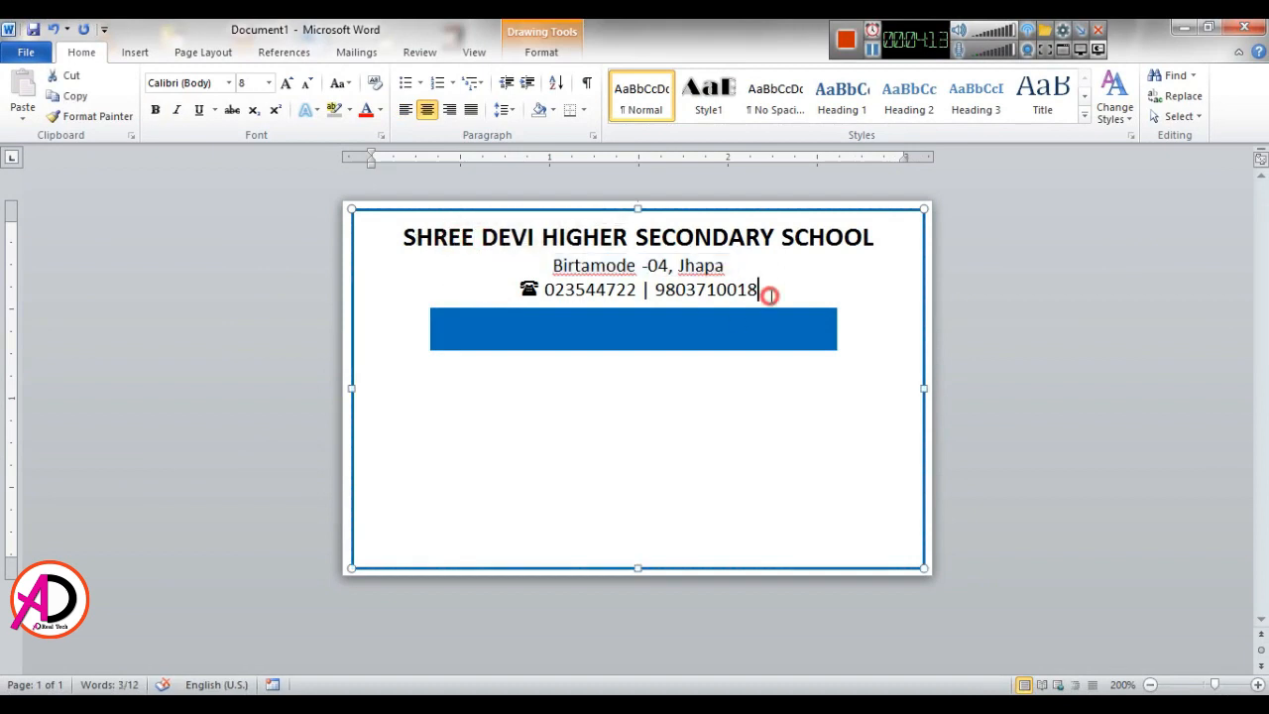
{"action": "triple_click", "coordinate": [460, 241]}
{"action": "left_click", "coordinate": [367, 111]}
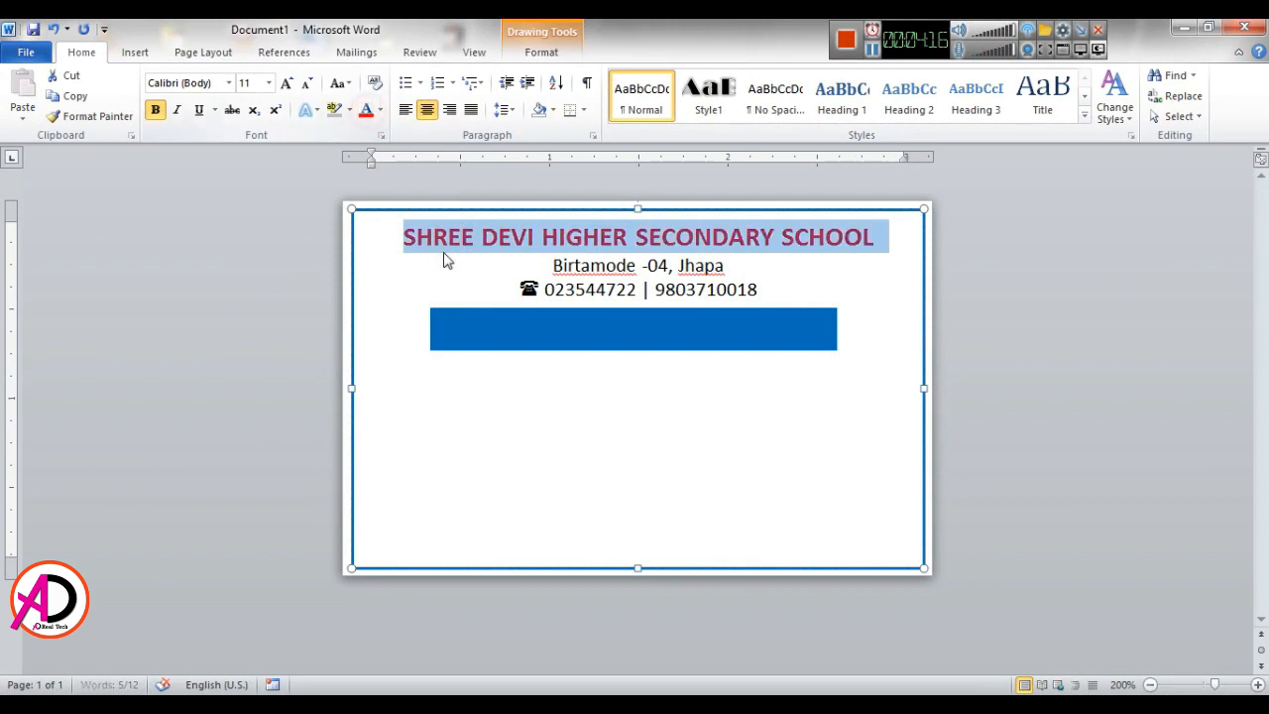
{"action": "left_click", "coordinate": [446, 253]}
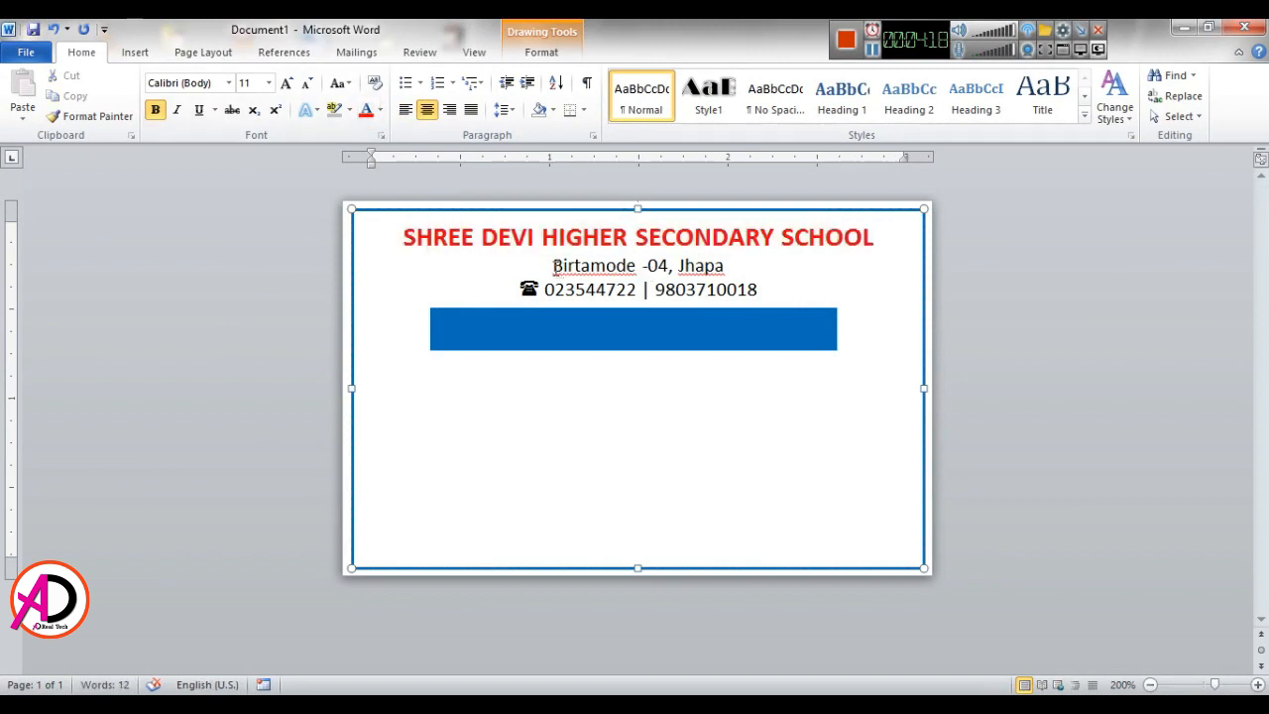
Change the font color of the whole phone line, including the telephone symbol, to standard Purple.
{"action": "left_click_drag", "start_coordinate": [553, 266], "coordinate": [726, 265]}
{"action": "left_click", "coordinate": [567, 289]}
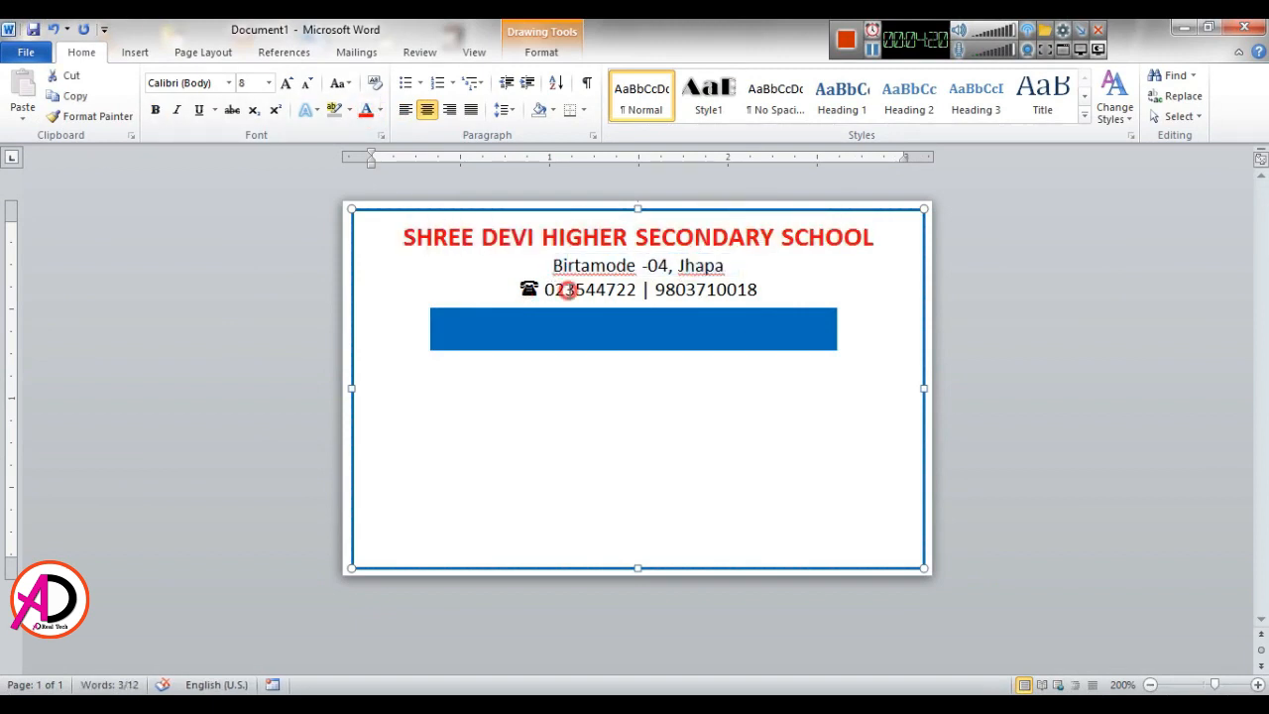
{"action": "left_click_drag", "start_coordinate": [521, 289], "coordinate": [750, 289]}
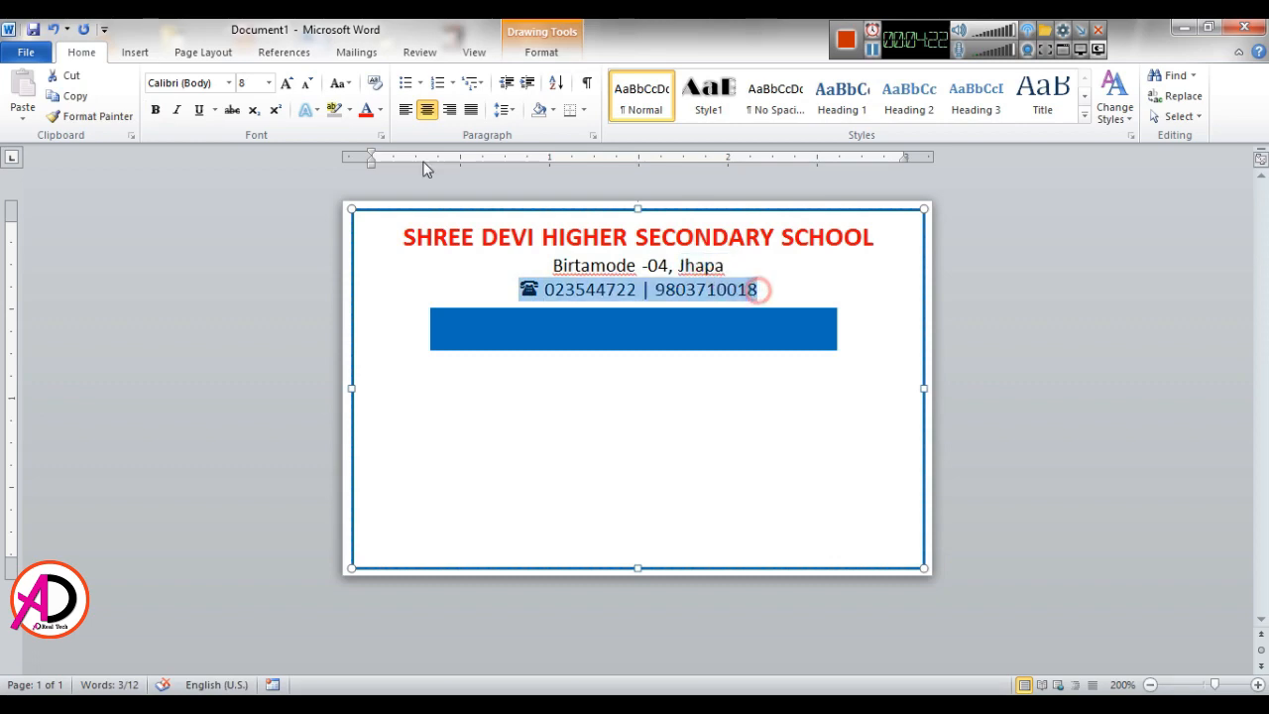
{"action": "left_click", "coordinate": [379, 110]}
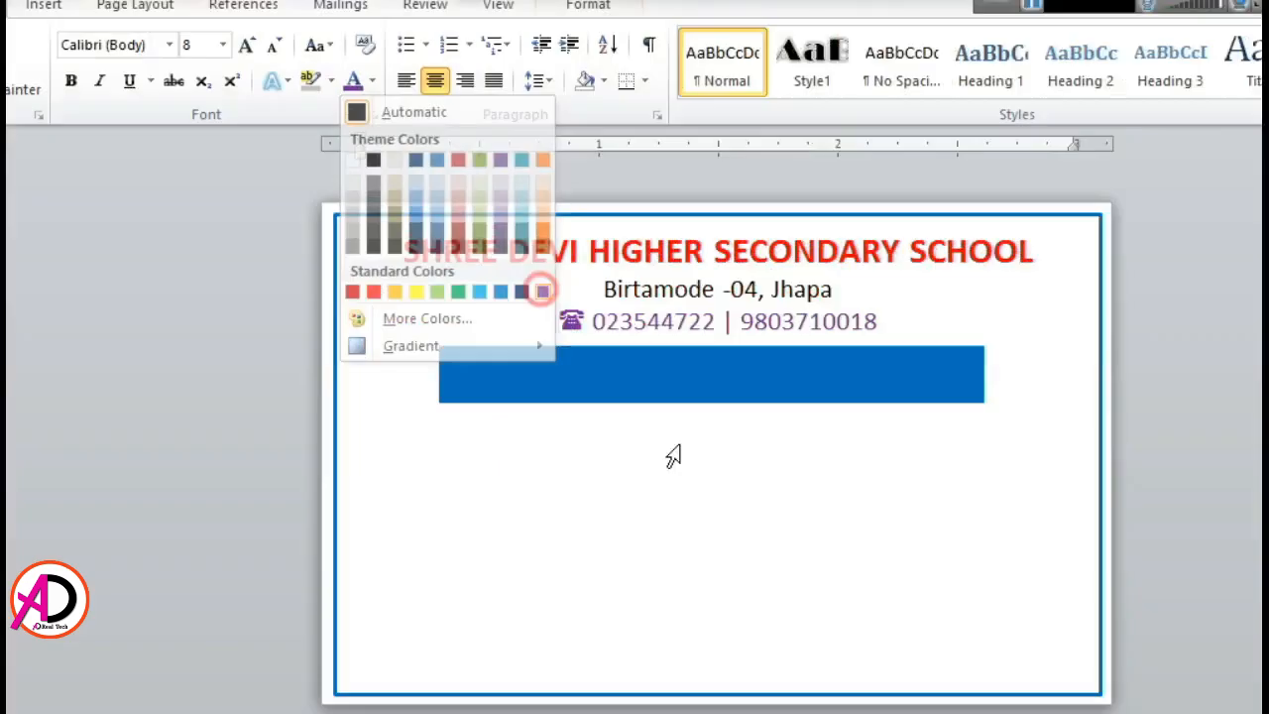
{"action": "left_click", "coordinate": [892, 527]}
{"action": "left_click", "coordinate": [742, 482]}
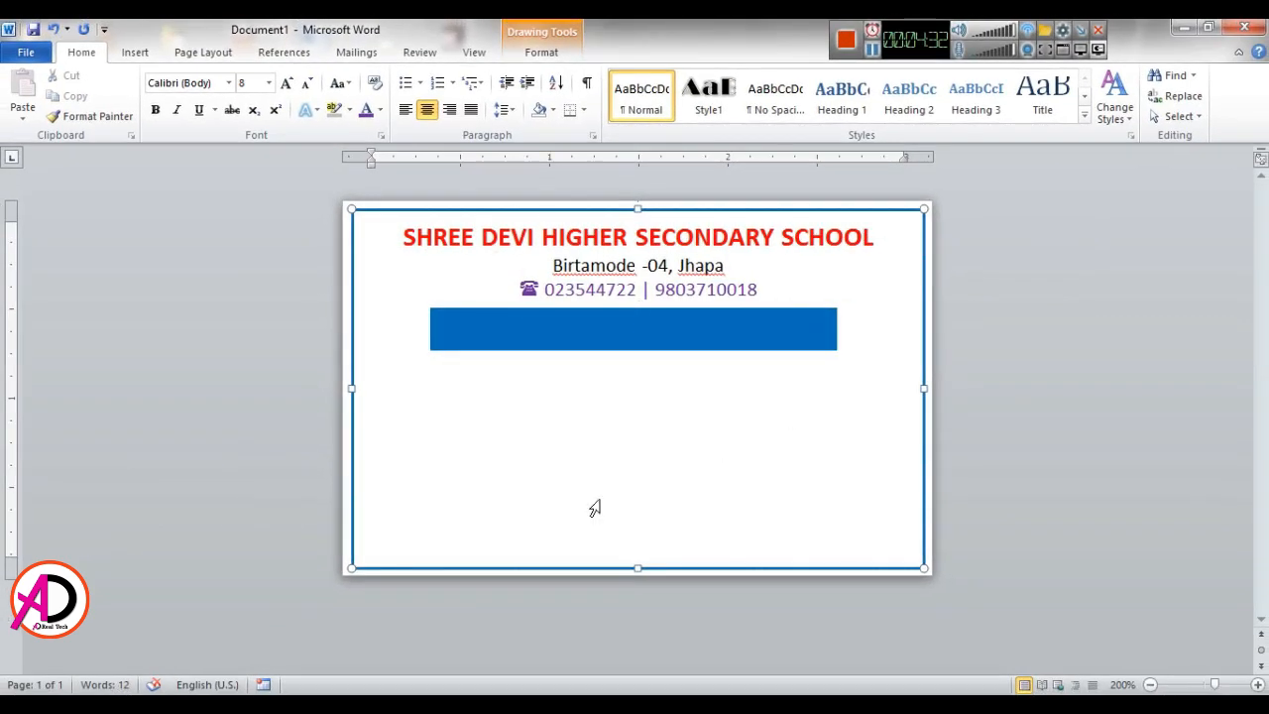
Insert a WordArt text box using the first style in the gallery, the light fill with a dark blue outline.
{"action": "left_click", "coordinate": [135, 53]}
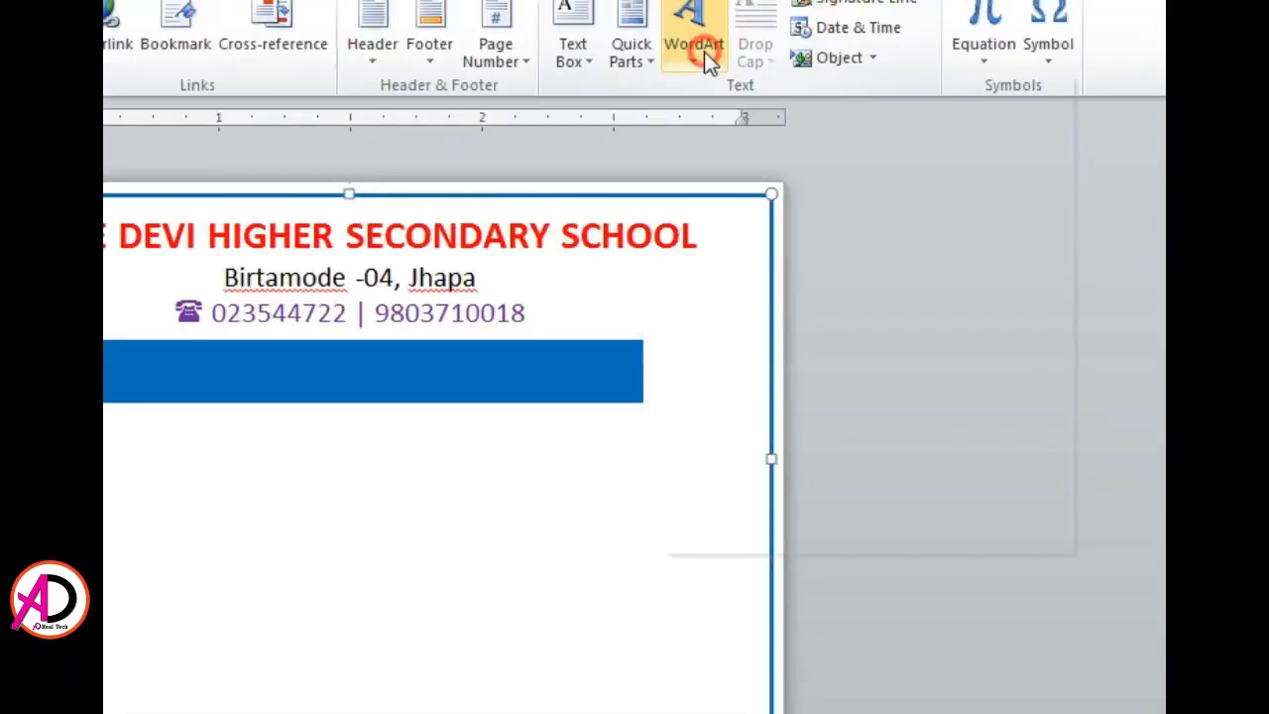
{"action": "left_click", "coordinate": [871, 94]}
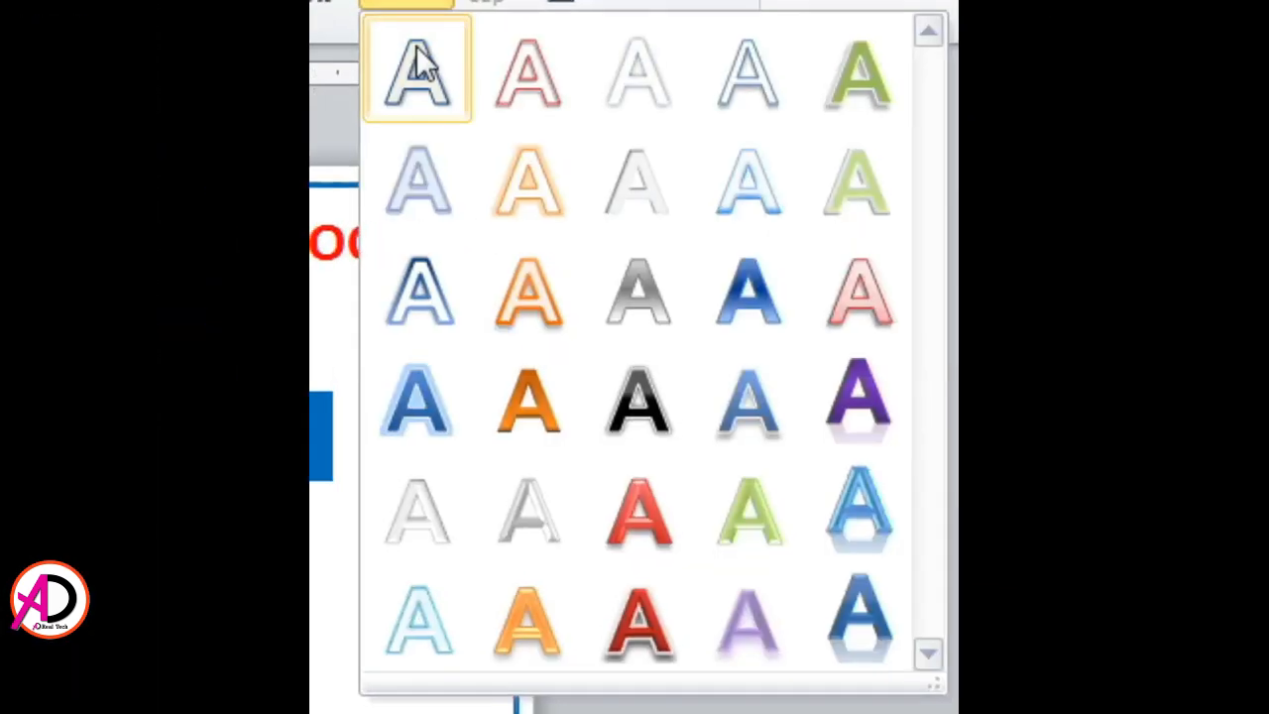
{"action": "left_click", "coordinate": [869, 149]}
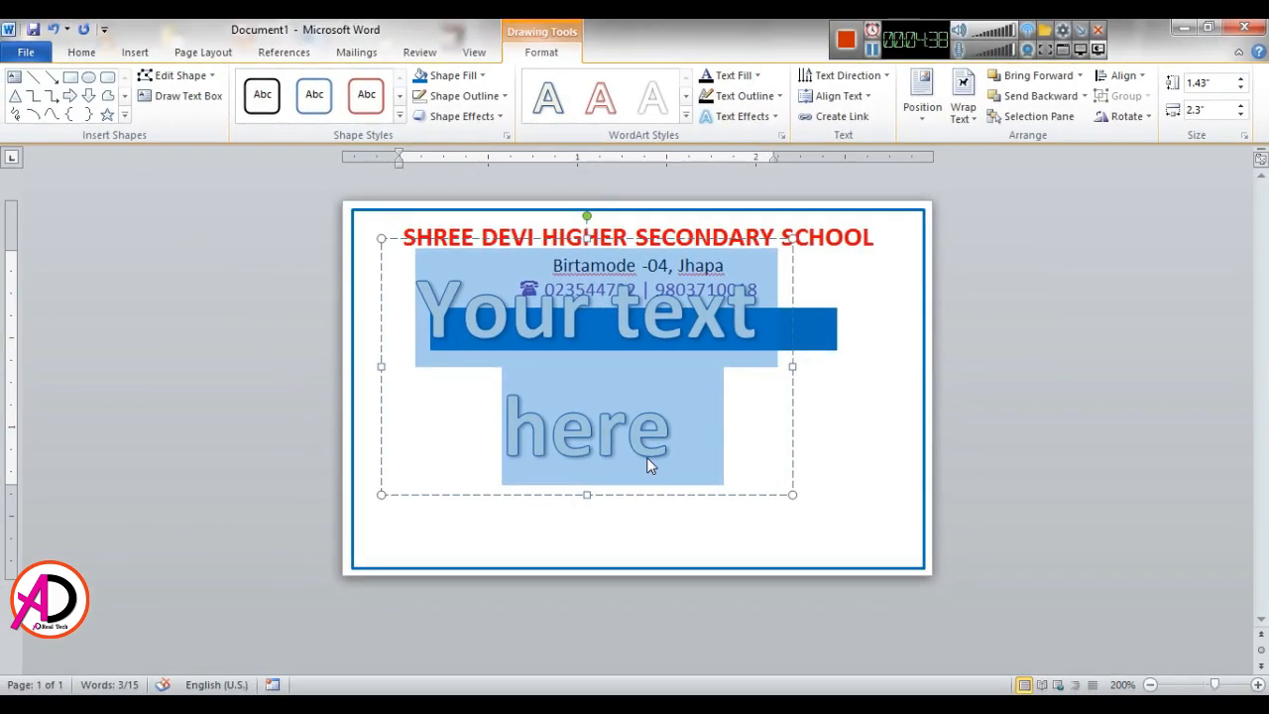
Reduce the WordArt's font size to 22 and move it over the blue banner rectangle.
{"action": "left_click", "coordinate": [82, 51]}
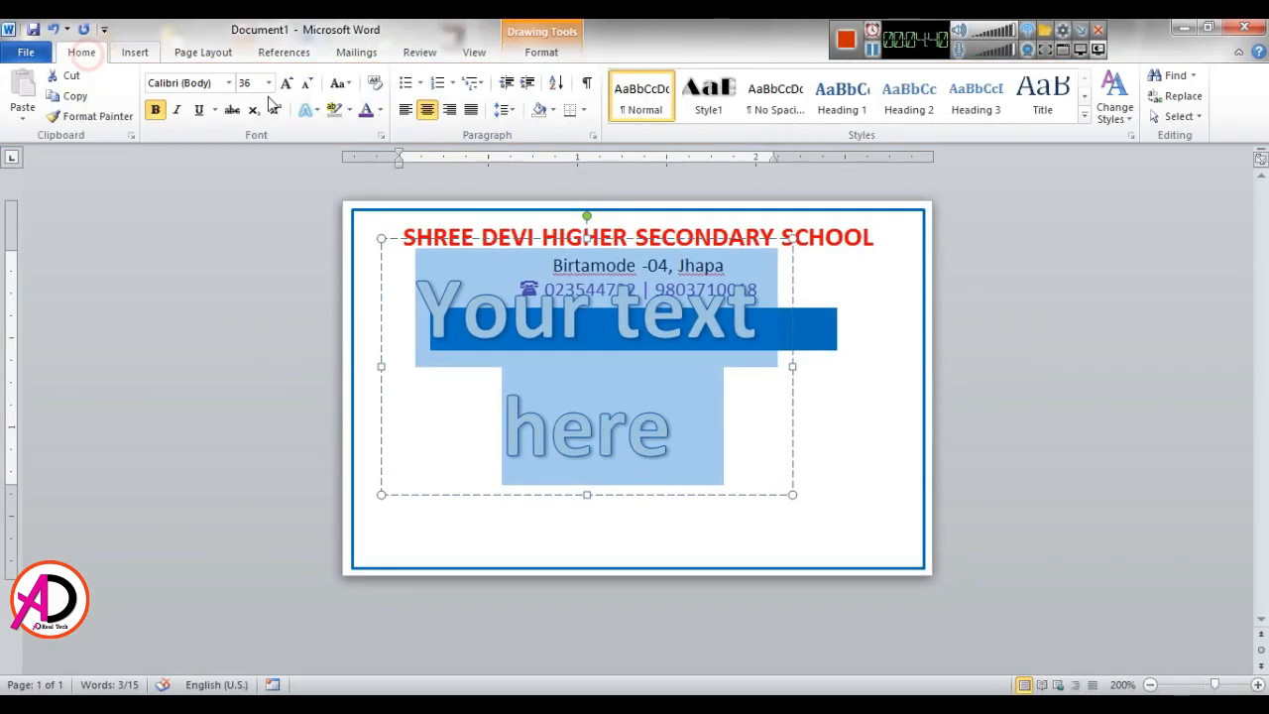
{"action": "left_click", "coordinate": [303, 84]}
{"action": "left_click", "coordinate": [302, 85]}
{"action": "left_click", "coordinate": [303, 84]}
{"action": "left_click", "coordinate": [302, 84]}
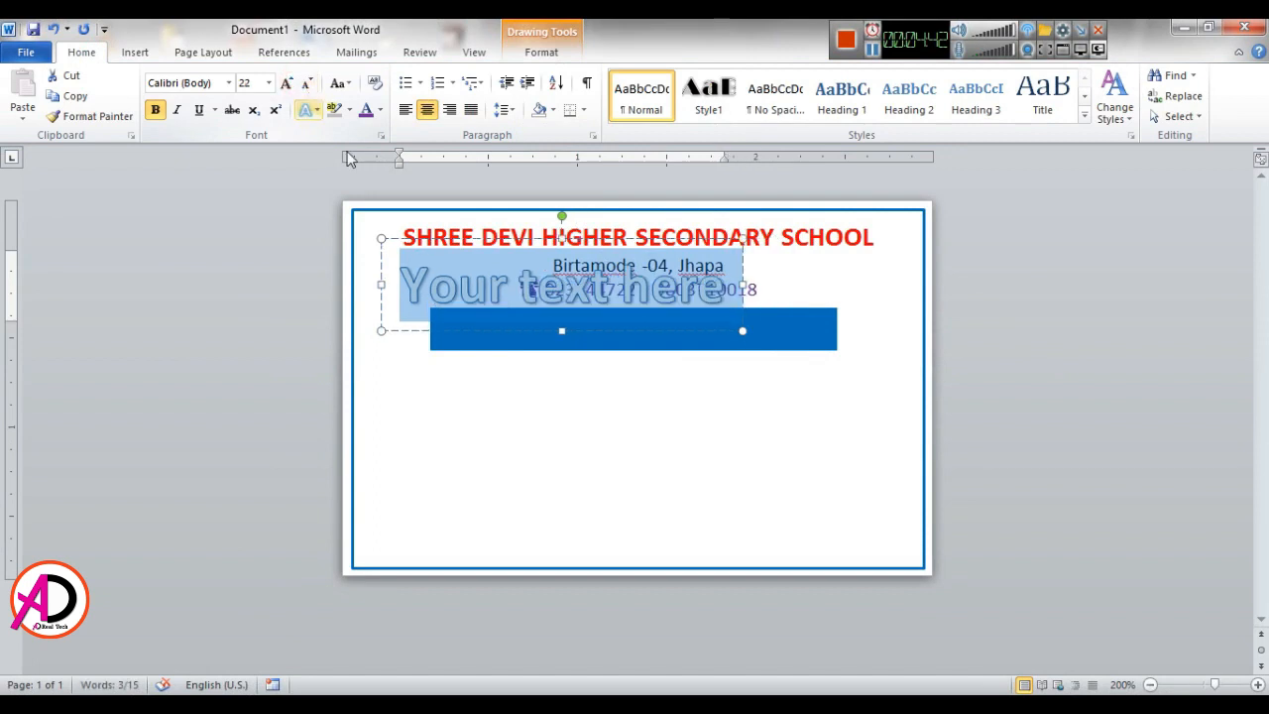
{"action": "left_click_drag", "start_coordinate": [433, 240], "coordinate": [530, 283]}
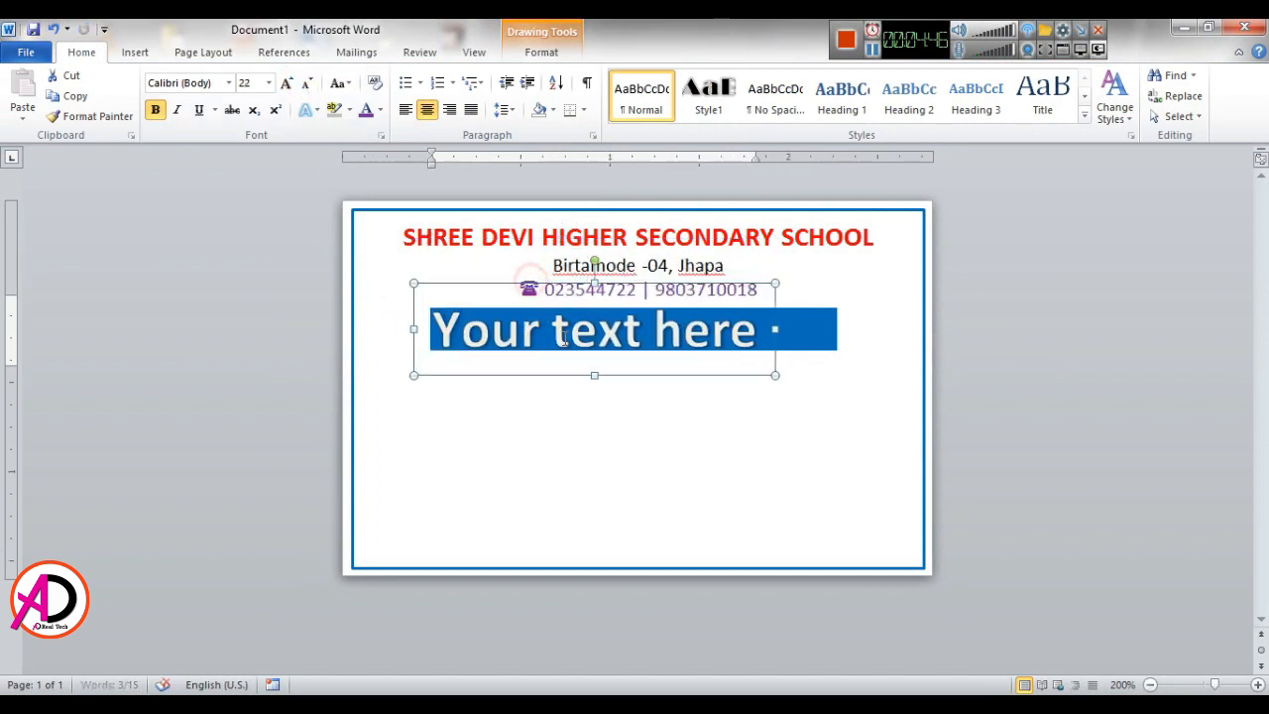
Replace the WordArt placeholder text with "STUDENT IDEN".
{"action": "triple_click", "coordinate": [569, 339]}
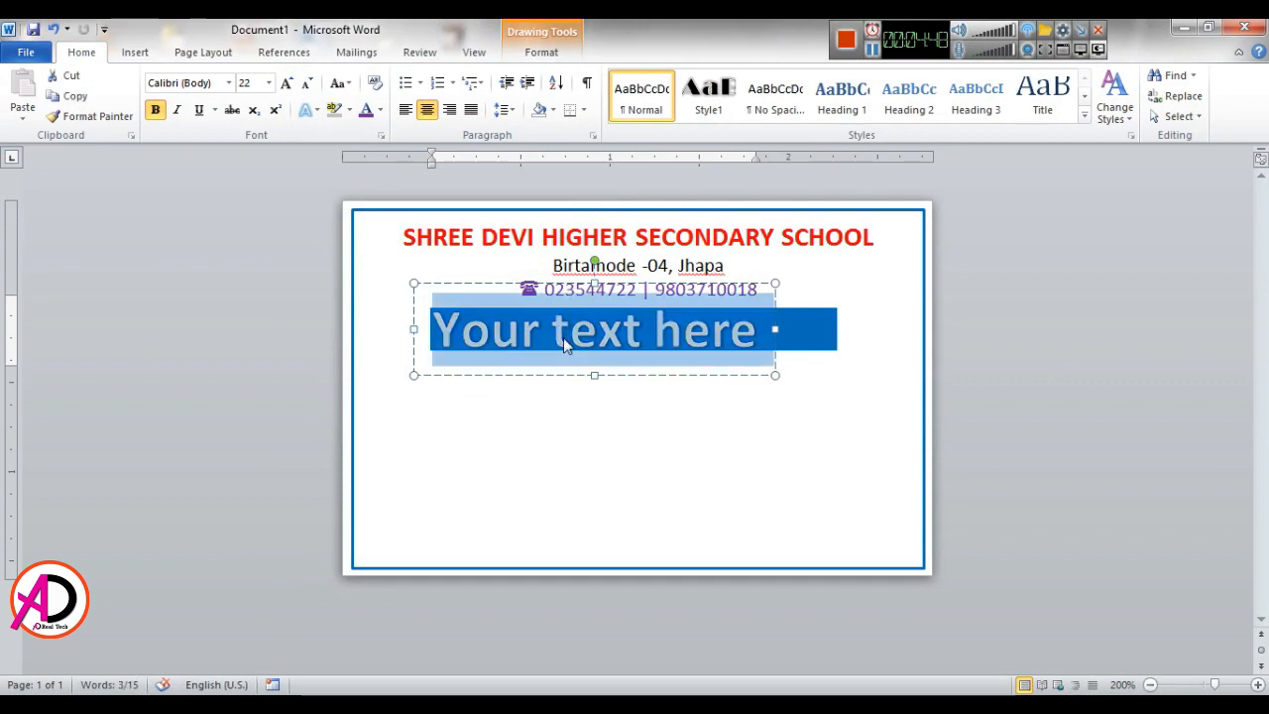
{"action": "type", "text": "STUDENT"}
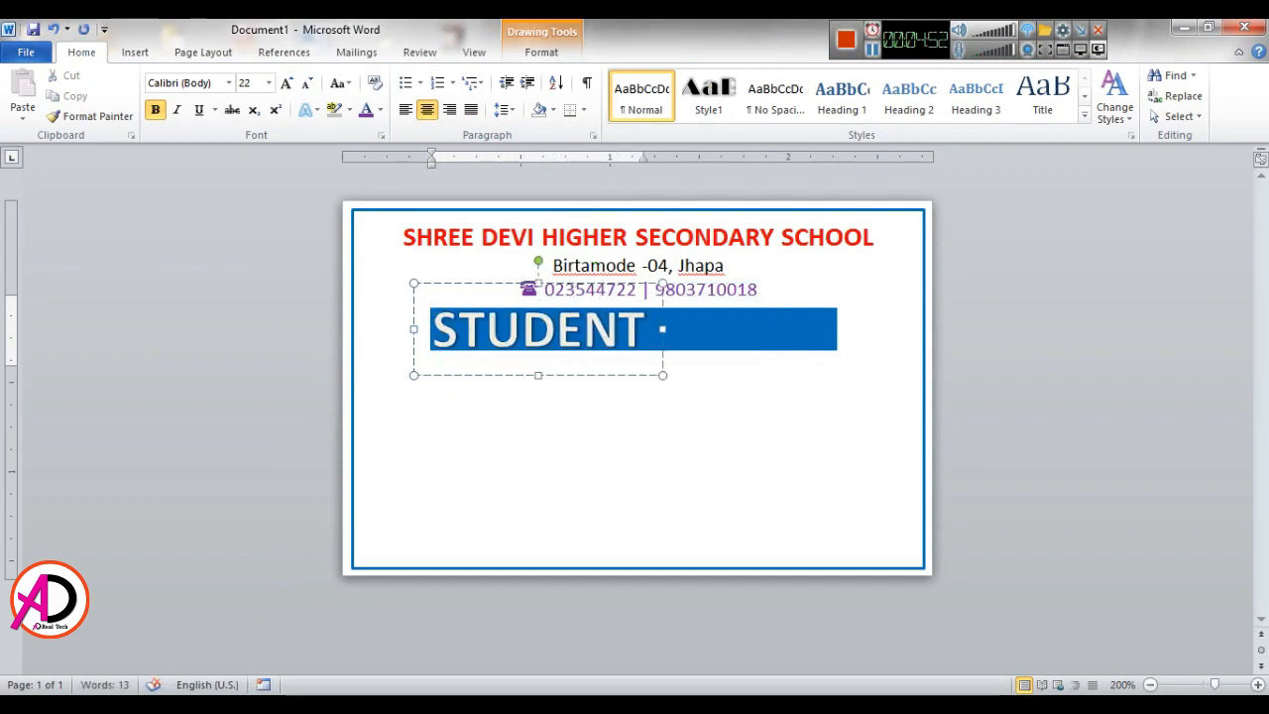
{"action": "type", "text": " IDEN"}
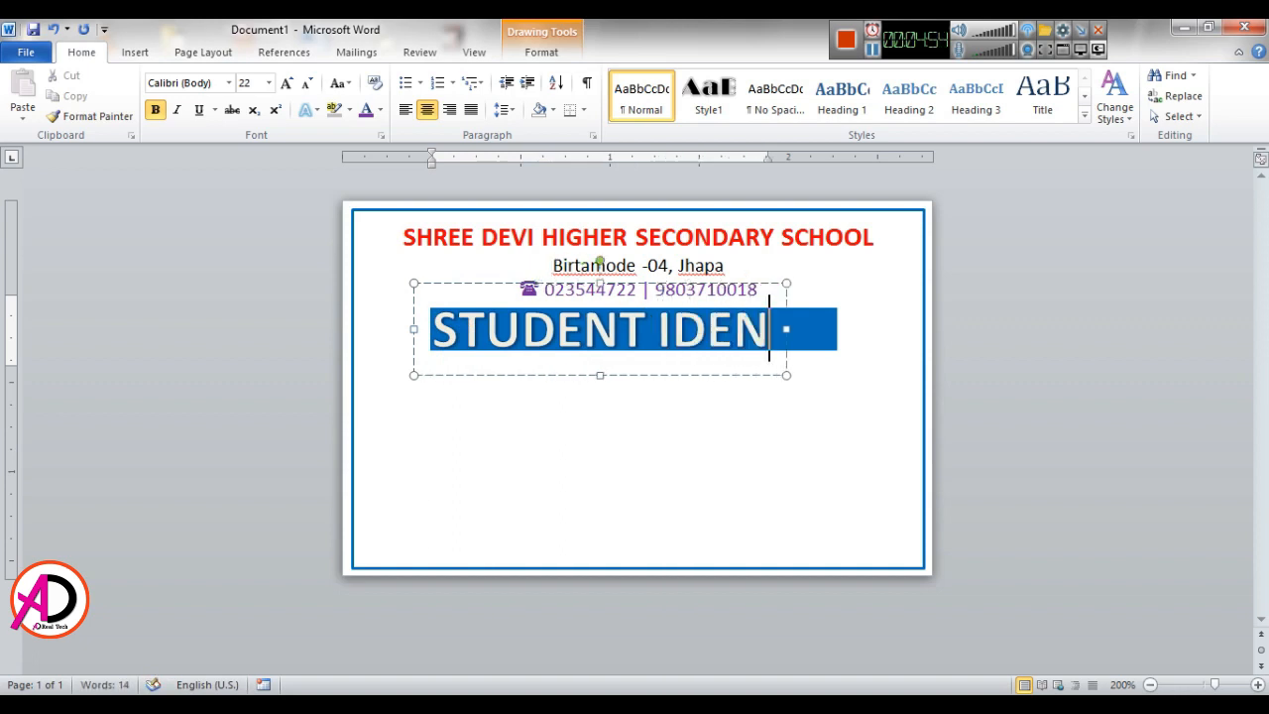